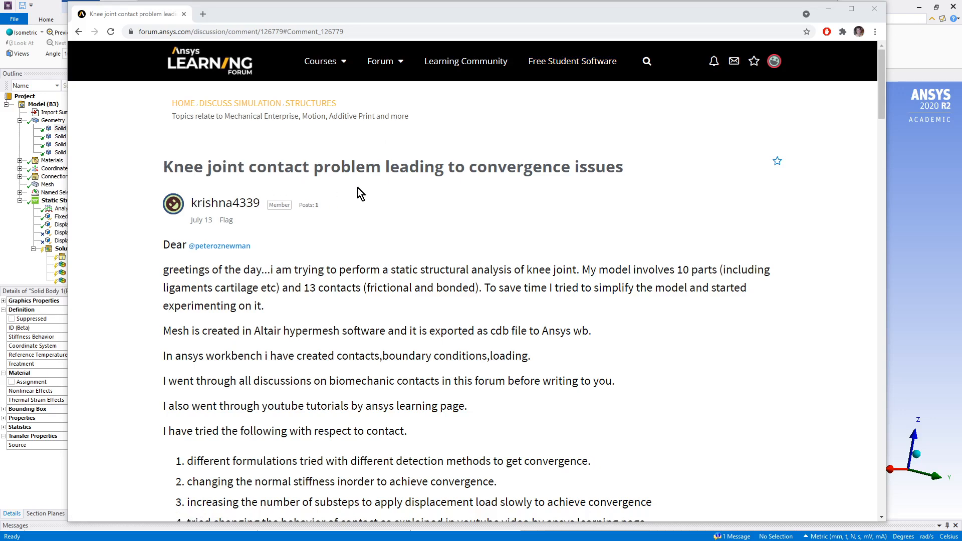
# Step: Read the forum post on the knee joint contact problem, then switch to the knee model in Ansys Mechanical
pyautogui.scroll(-5, 358, 188)
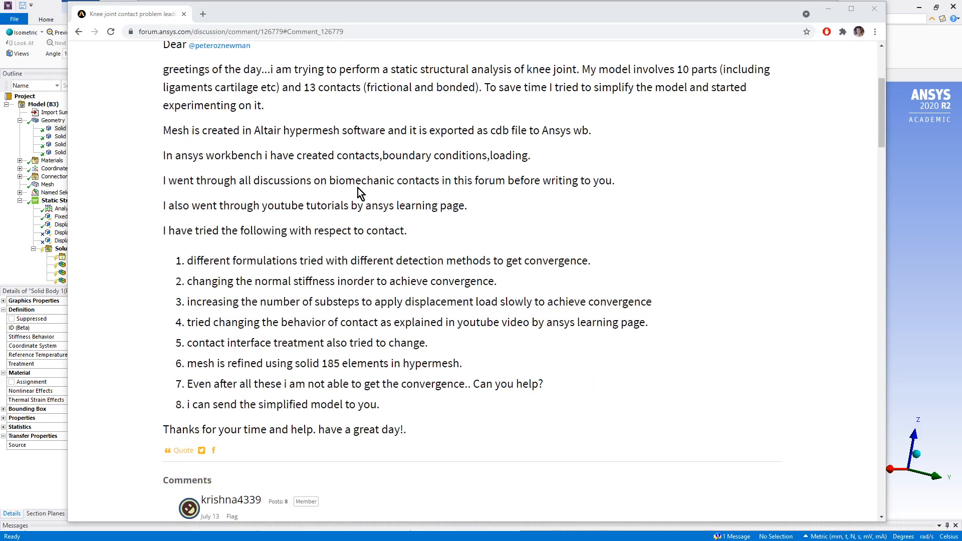
pyautogui.scroll(-1, 358, 188)
pyautogui.scroll(-2, 305, 416)
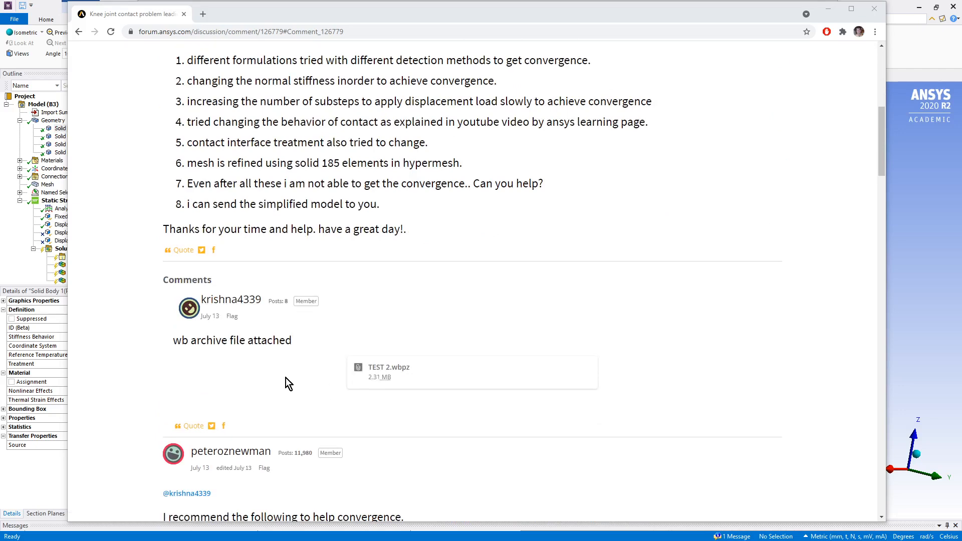
pyautogui.scroll(8, 286, 379)
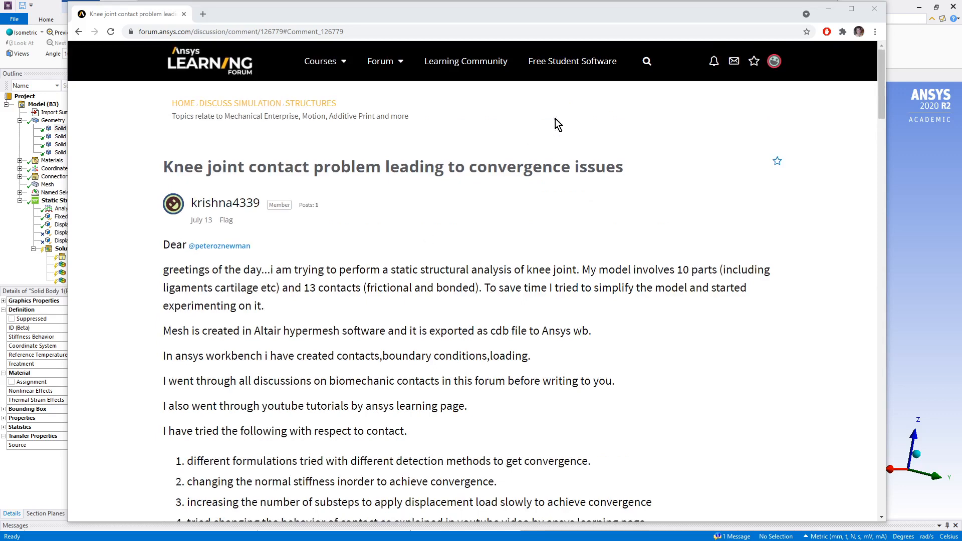
pyautogui.click(827, 12)
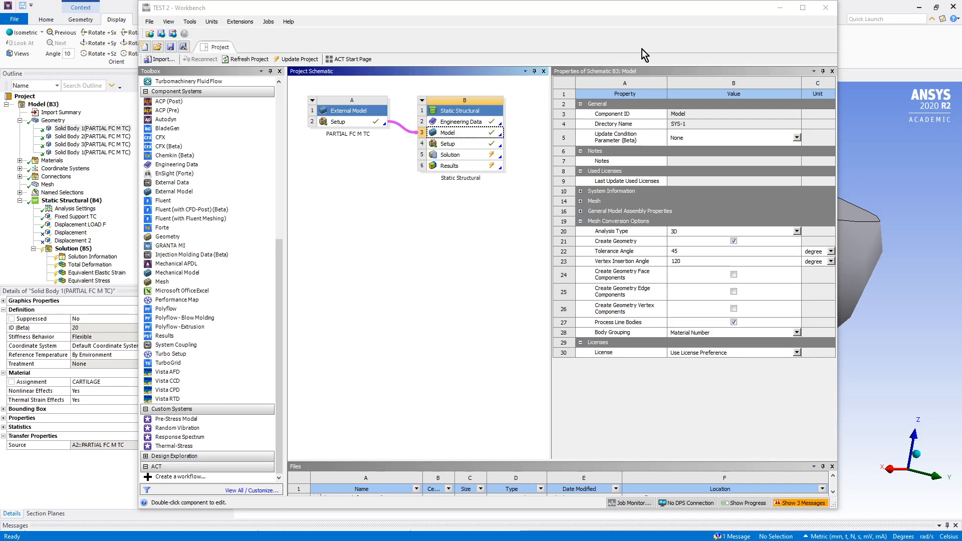
pyautogui.click(780, 8)
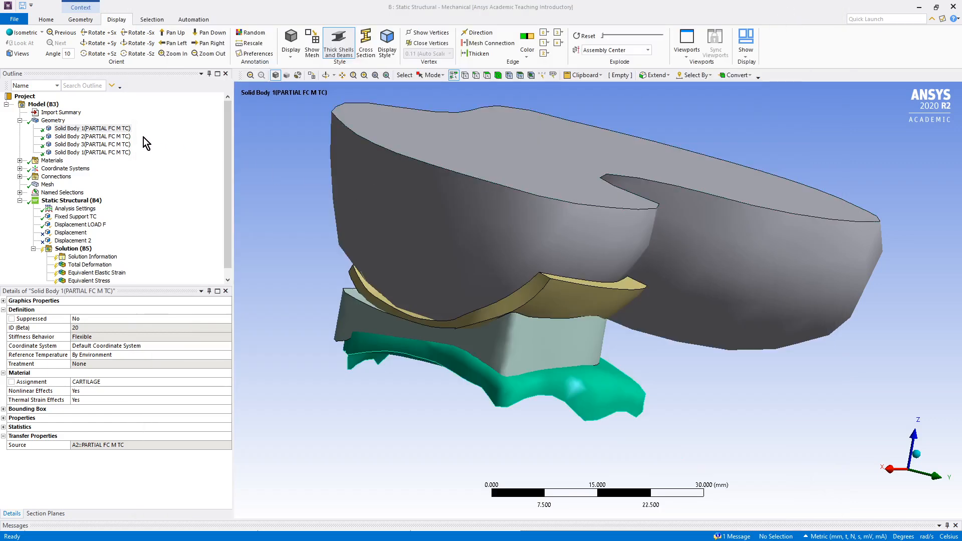
# Step: Inspect the knee model's mesh and highlight its first three solid bodies one after another
pyautogui.click(46, 185)
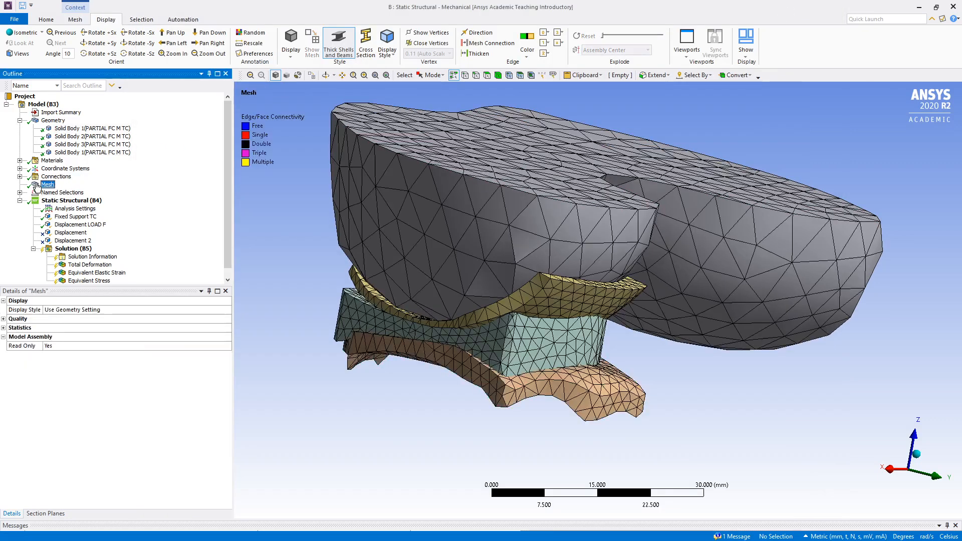
pyautogui.click(66, 128)
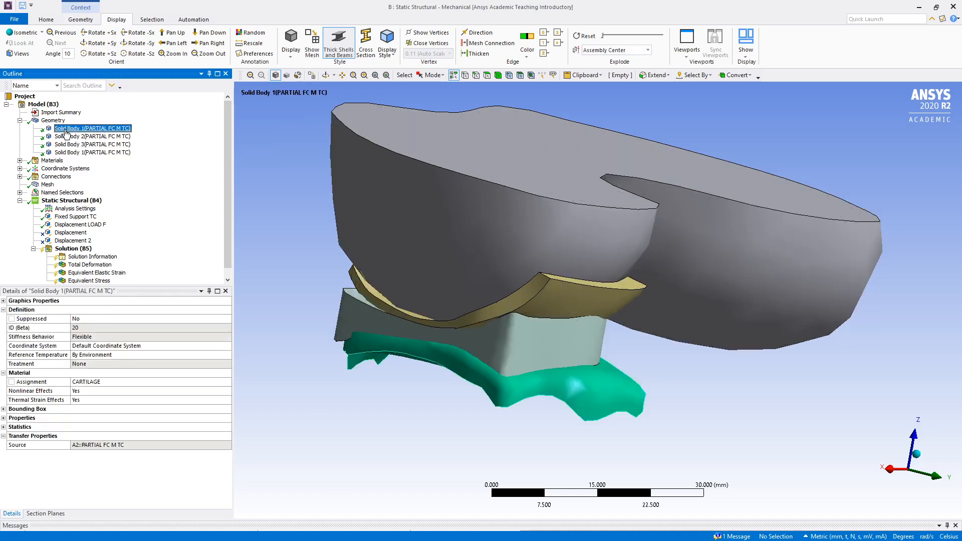
pyautogui.press('Down')
pyautogui.press('Down')
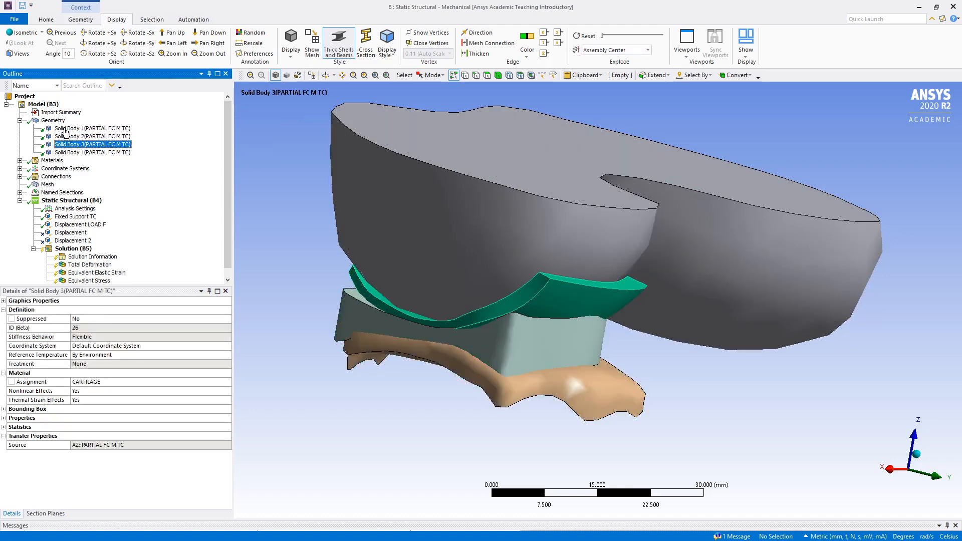
pyautogui.click(66, 129)
pyautogui.rightClick(65, 129)
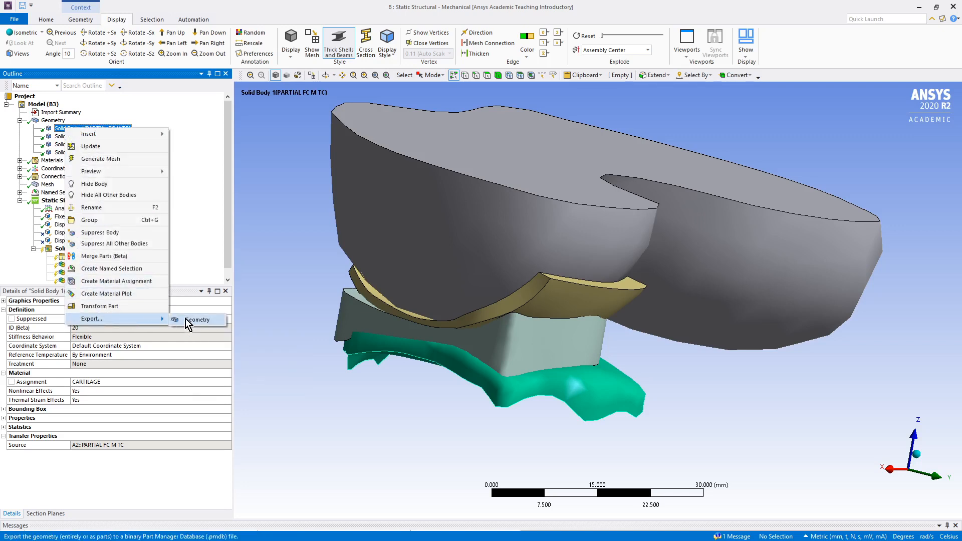
pyautogui.click(185, 319)
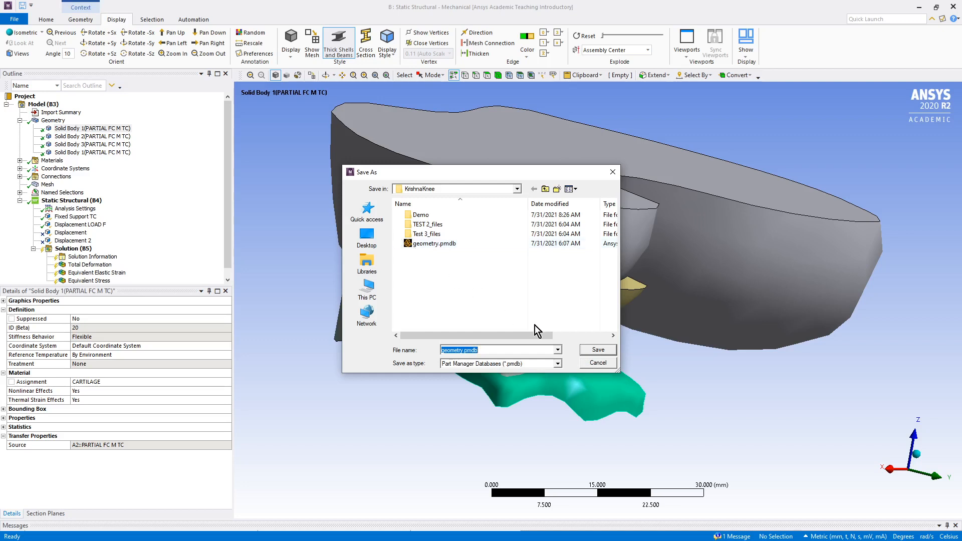
pyautogui.click(599, 363)
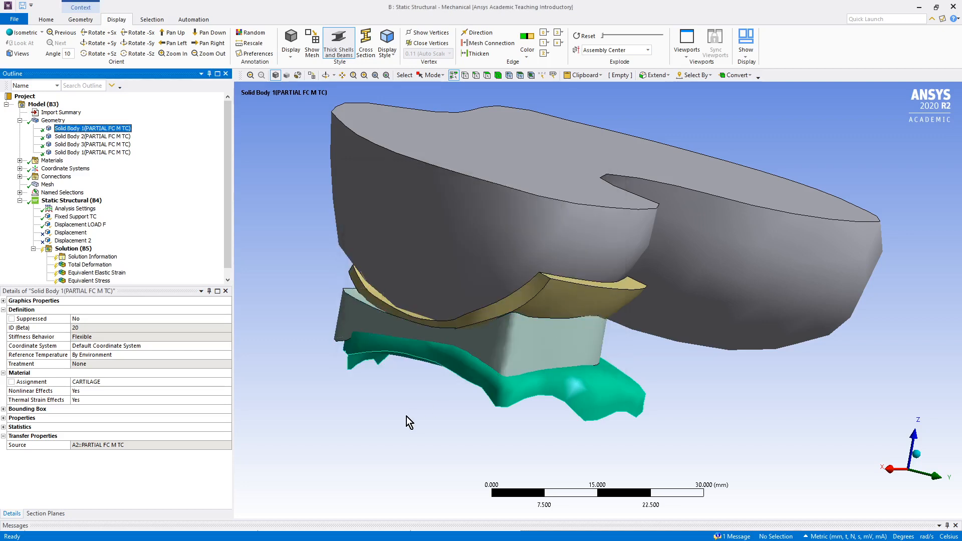
# Step: Switch to SpaceClaim and open geometry.pmdb from the KrishnaKnee folder with All Supported Files shown
pyautogui.click(920, 7)
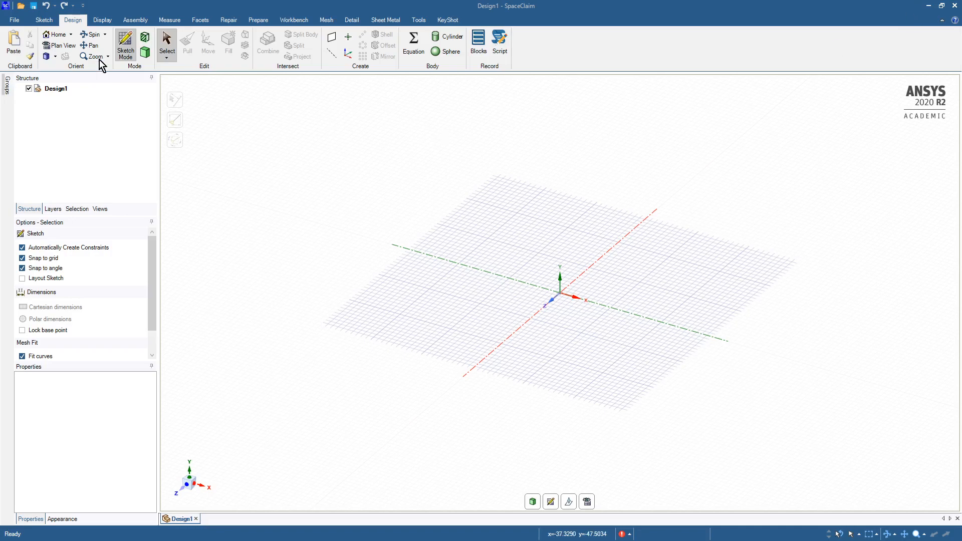
pyautogui.click(12, 23)
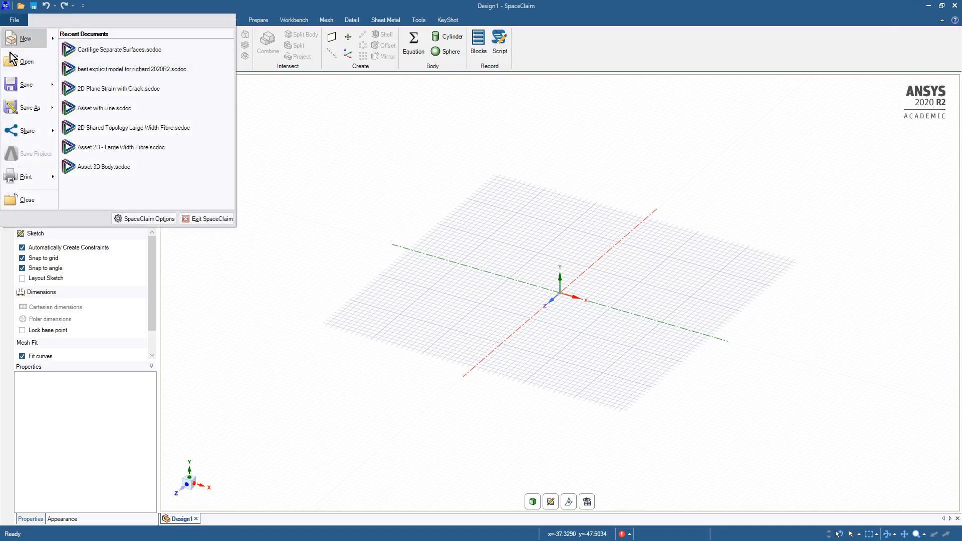
pyautogui.click(18, 67)
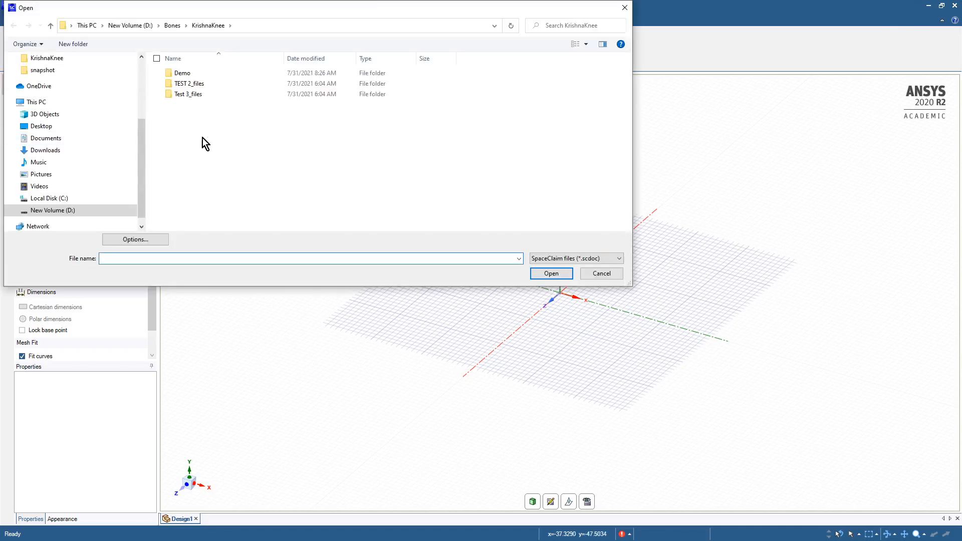
pyautogui.click(536, 258)
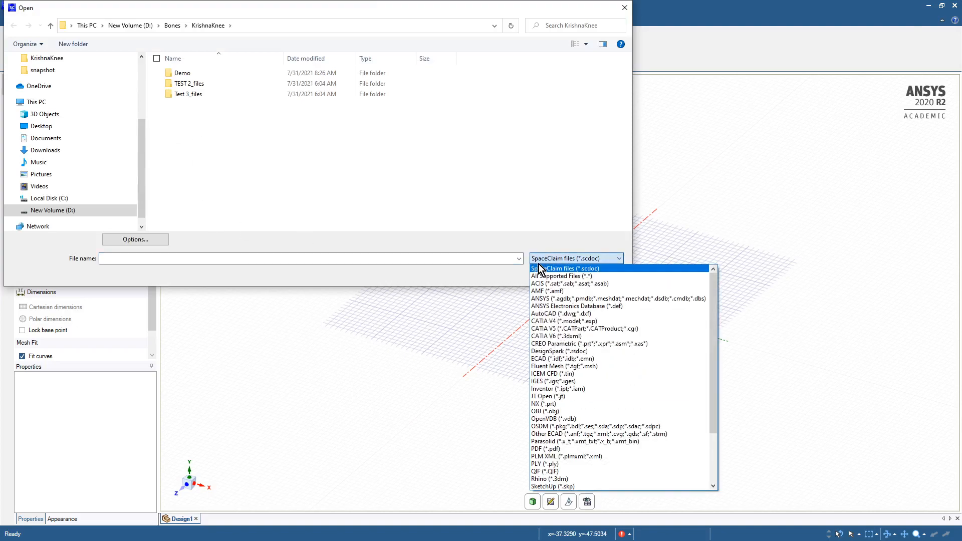
pyautogui.click(547, 277)
pyautogui.click(199, 106)
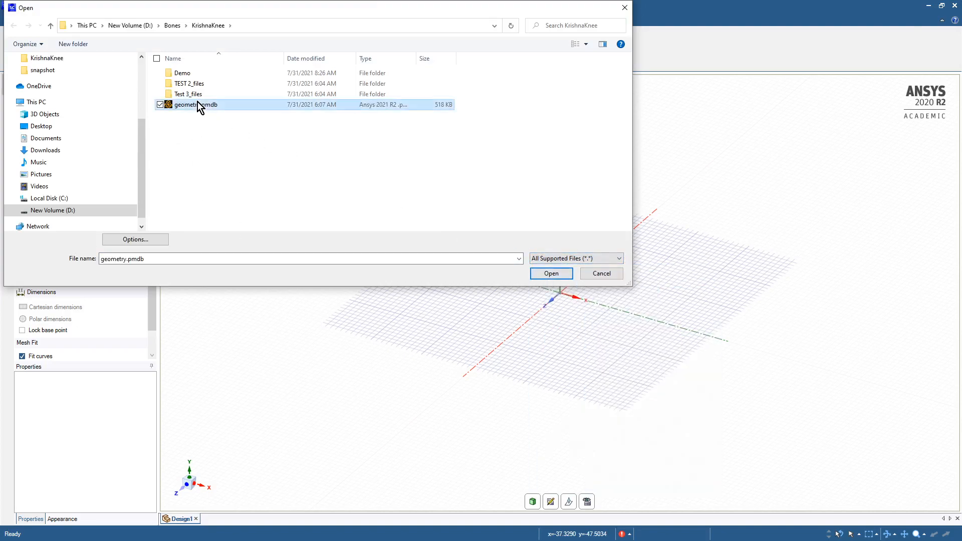
pyautogui.click(553, 275)
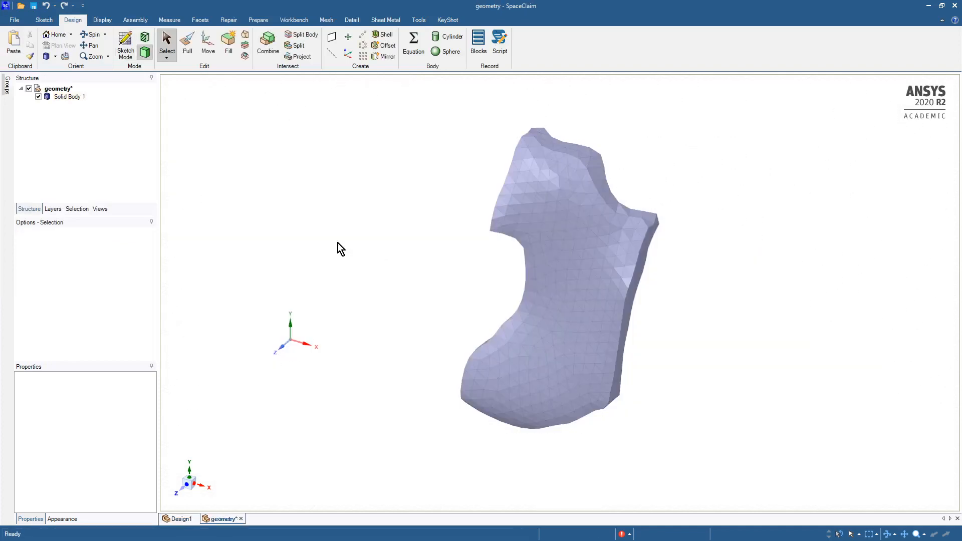
# Step: Examine the imported faceted cartilage body Solid Body 1 from several sides
pyautogui.click(70, 97)
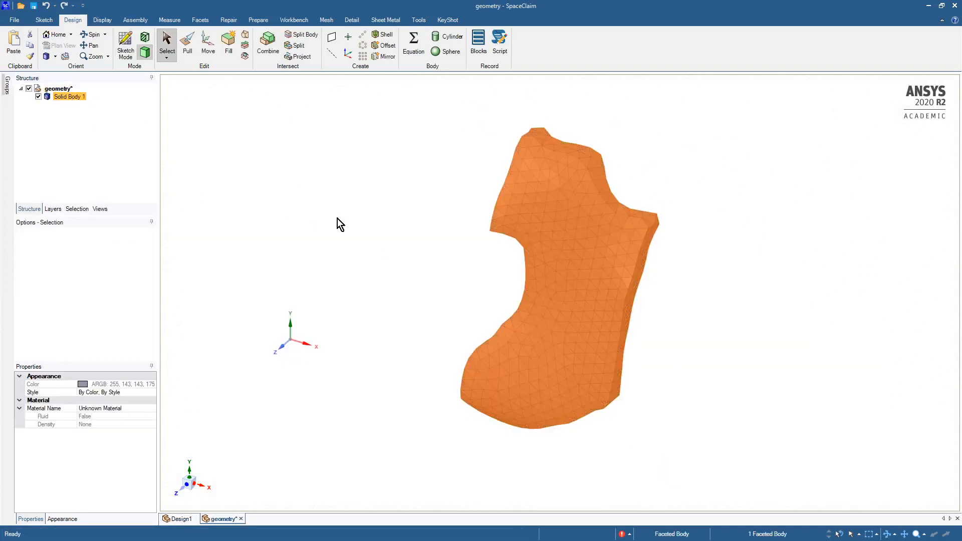
pyautogui.moveTo(338, 218)
pyautogui.mouseDown(button='middle')
pyautogui.moveTo(375, 230)
pyautogui.moveTo(390, 200)
pyautogui.moveTo(363, 130)
pyautogui.moveTo(338, 123)
pyautogui.mouseUp(button='middle')
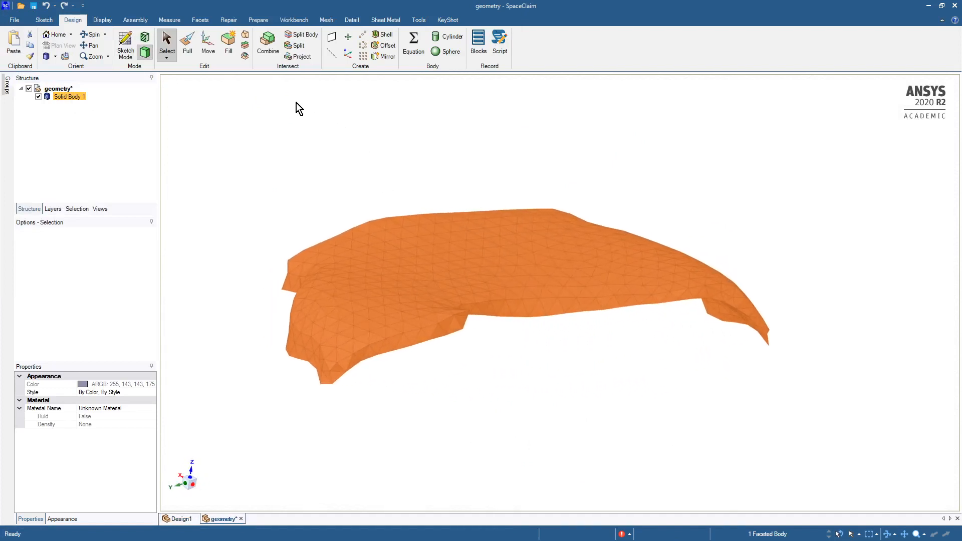
pyautogui.click(201, 20)
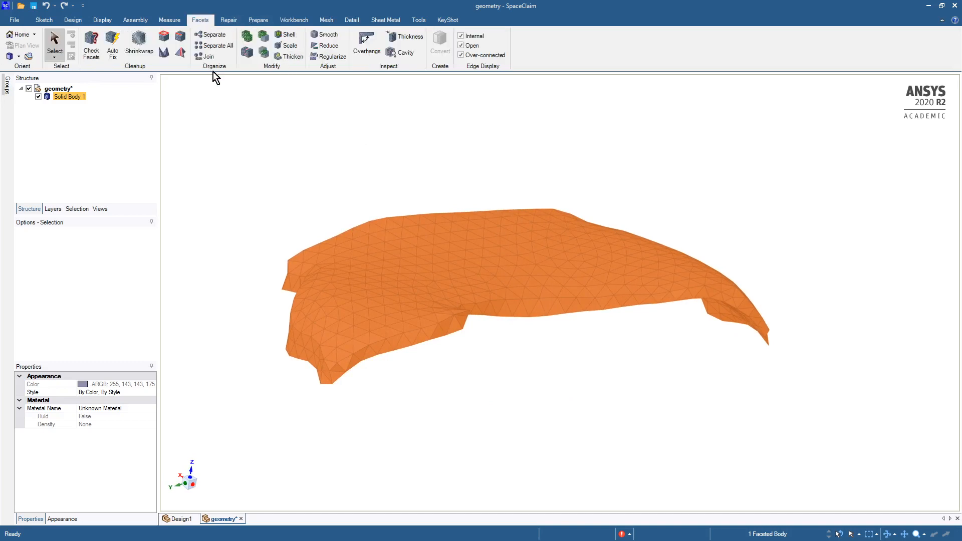
pyautogui.click(227, 119)
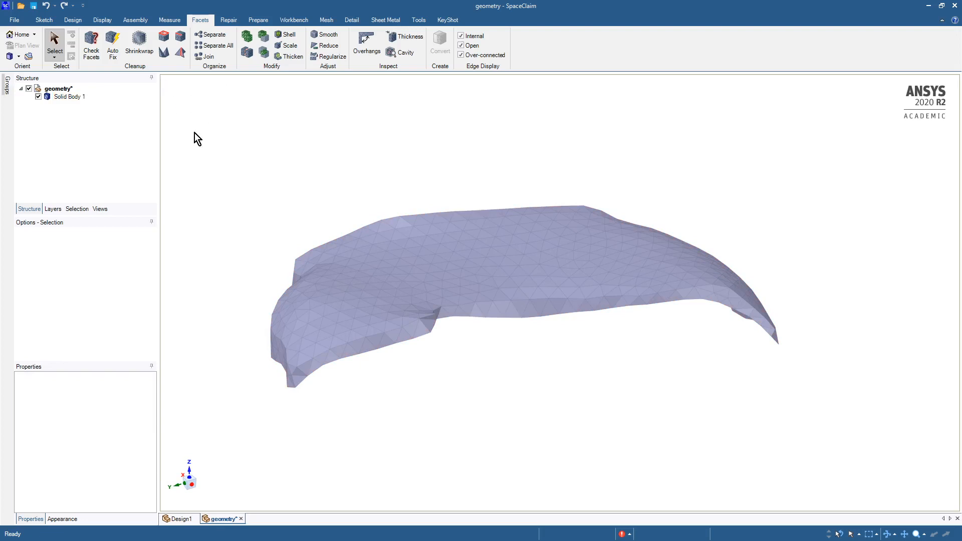
pyautogui.moveTo(203, 149)
pyautogui.mouseDown(button='middle')
pyautogui.moveTo(265, 173)
pyautogui.moveTo(377, 167)
pyautogui.moveTo(467, 207)
pyautogui.moveTo(499, 266)
pyautogui.mouseUp(button='middle')
pyautogui.scroll(5, 501, 267)
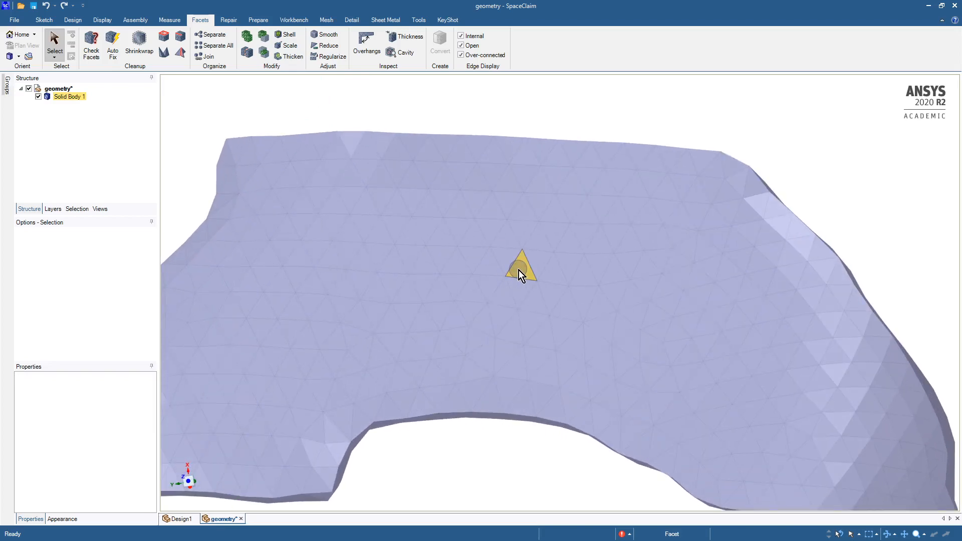
pyautogui.doubleClick(519, 270)
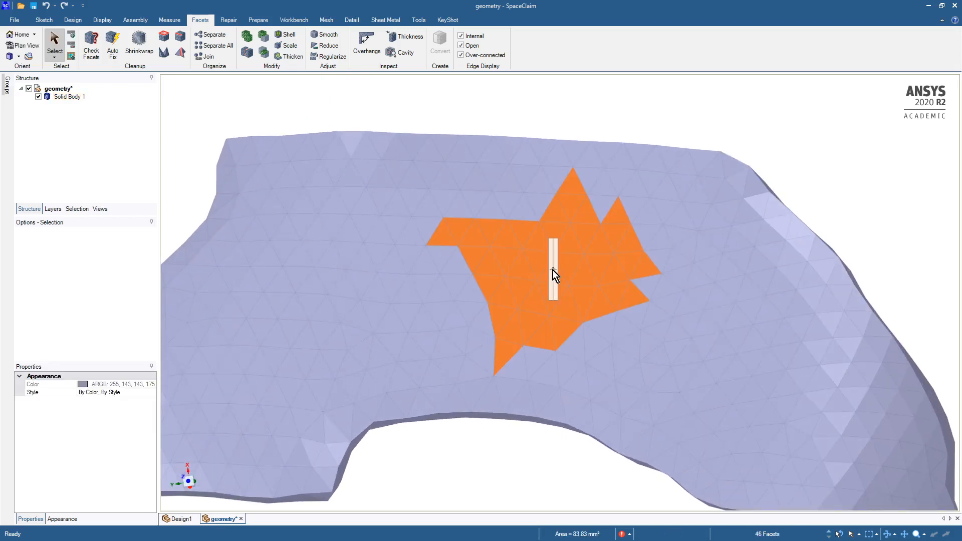
pyautogui.moveTo(553, 273); pyautogui.dragTo(548, 226)
pyautogui.press('Escape')
pyautogui.scroll(-3, 548, 226)
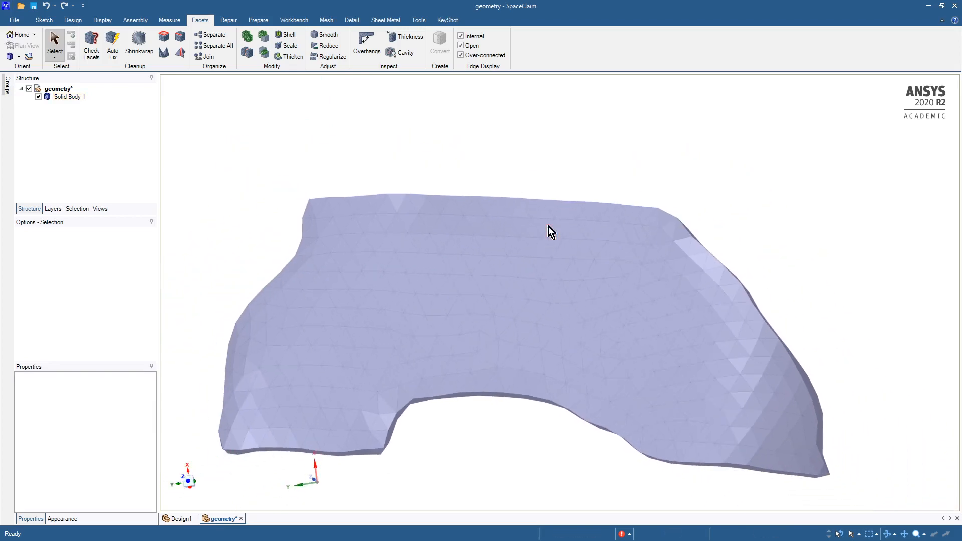
# Step: Select all facets of the cartilage's broad upper surface, duplicate them as a separate faceted body, and hide Solid Body 1
pyautogui.moveTo(548, 227); pyautogui.dragTo(492, 294, button='middle')
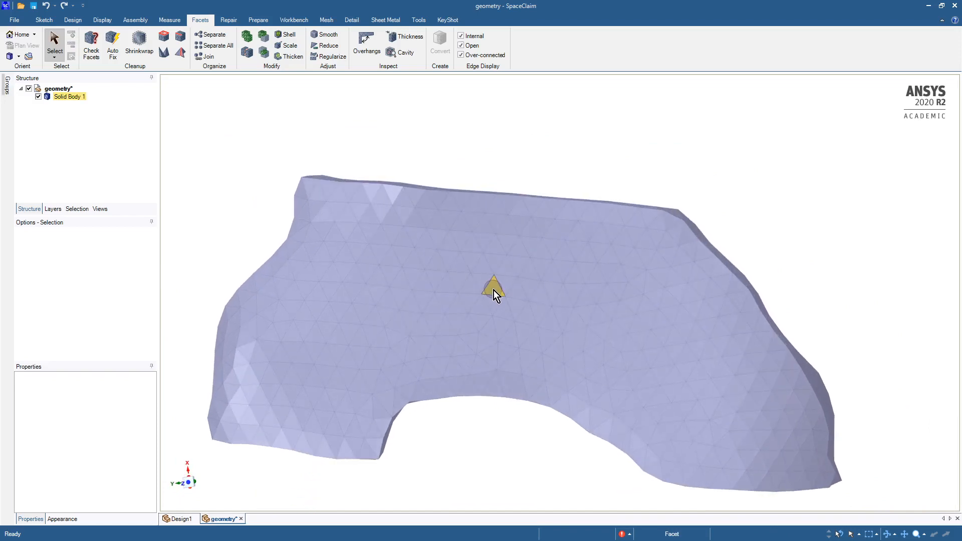
pyautogui.doubleClick(494, 290)
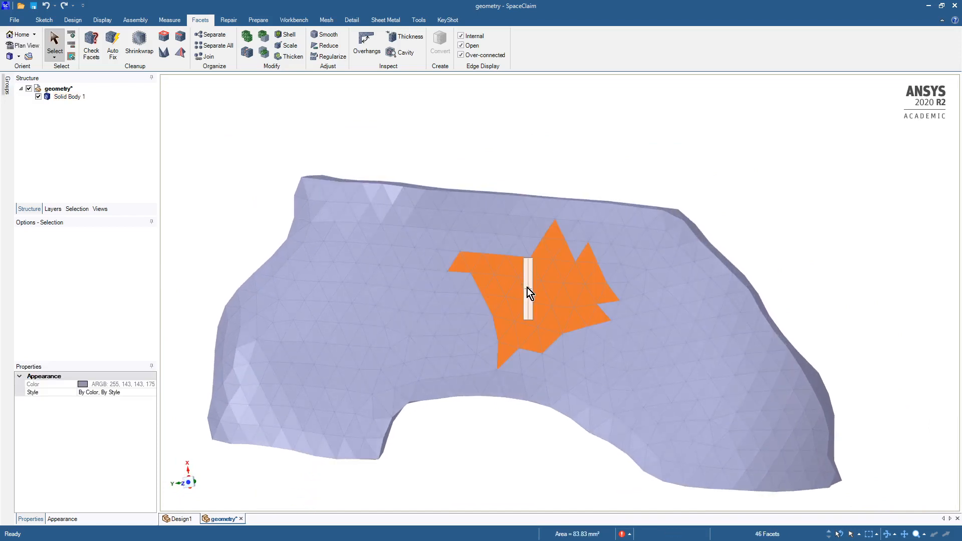
pyautogui.moveTo(527, 288); pyautogui.dragTo(525, 253)
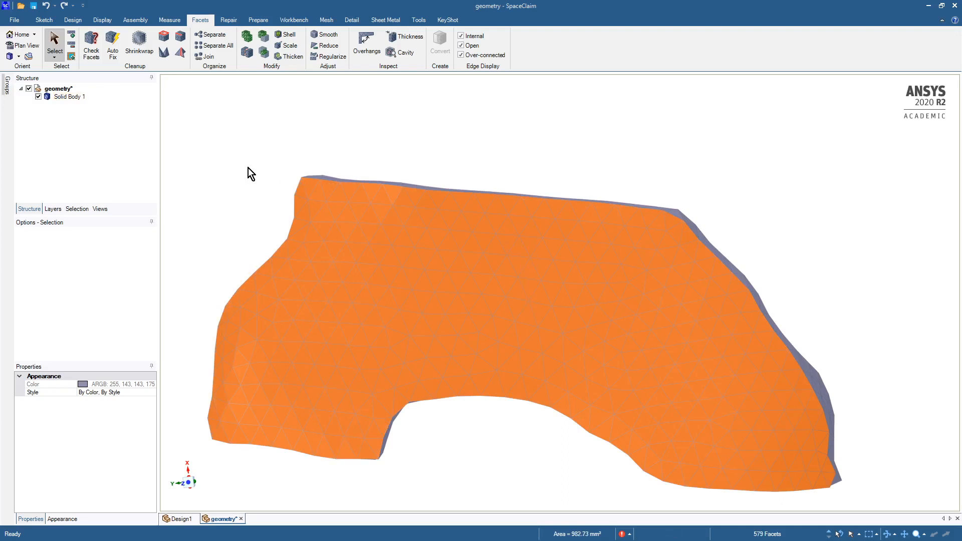
pyautogui.hotkey('ctrl', 'v')
pyautogui.click(46, 121)
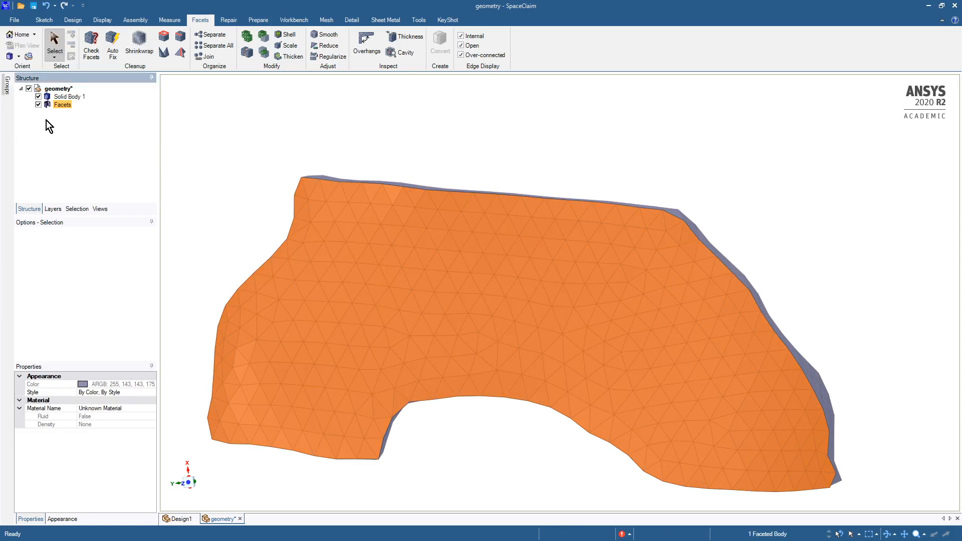
pyautogui.click(39, 97)
pyautogui.moveTo(201, 176); pyautogui.dragTo(201, 176, button='middle')
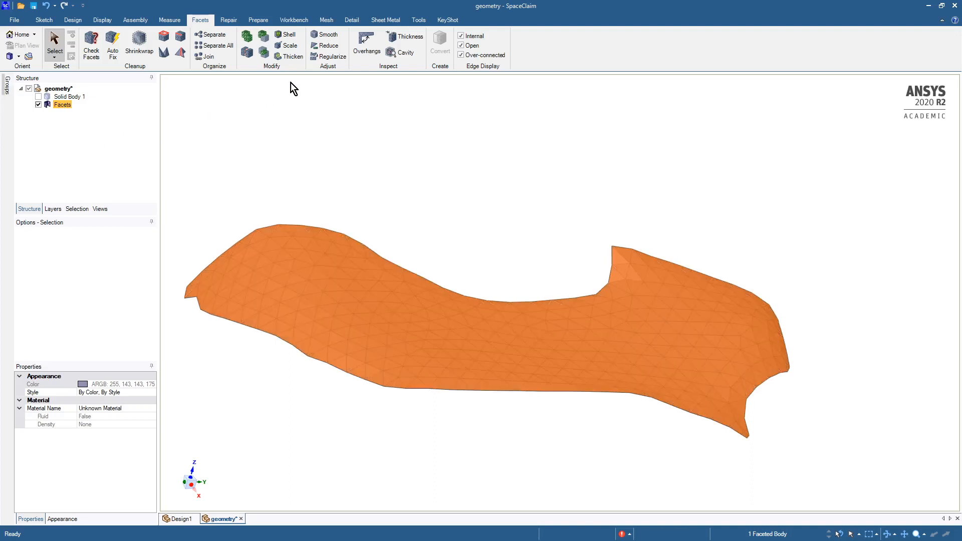
# Step: Generate a smooth patch surface over the copied upper-surface facets with Auto Skin
pyautogui.click(412, 20)
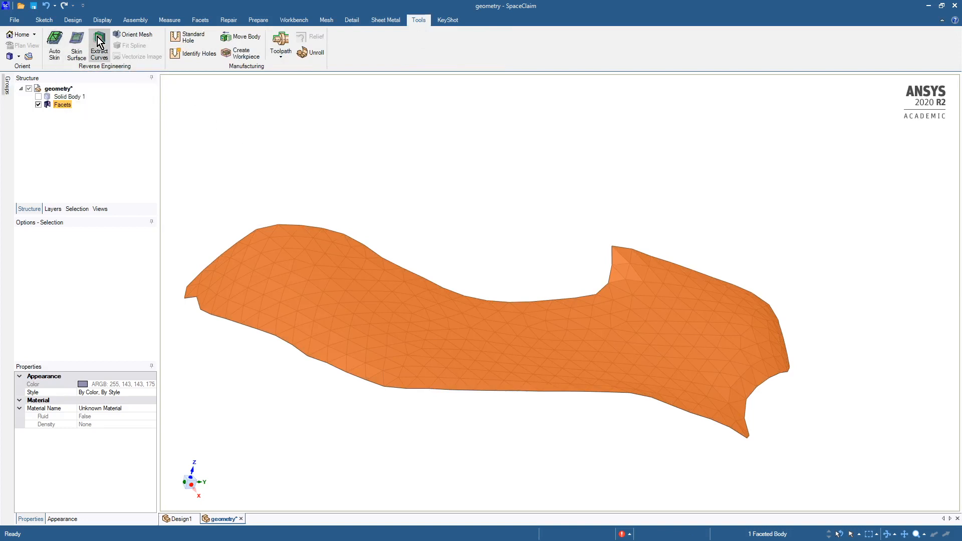
pyautogui.click(54, 41)
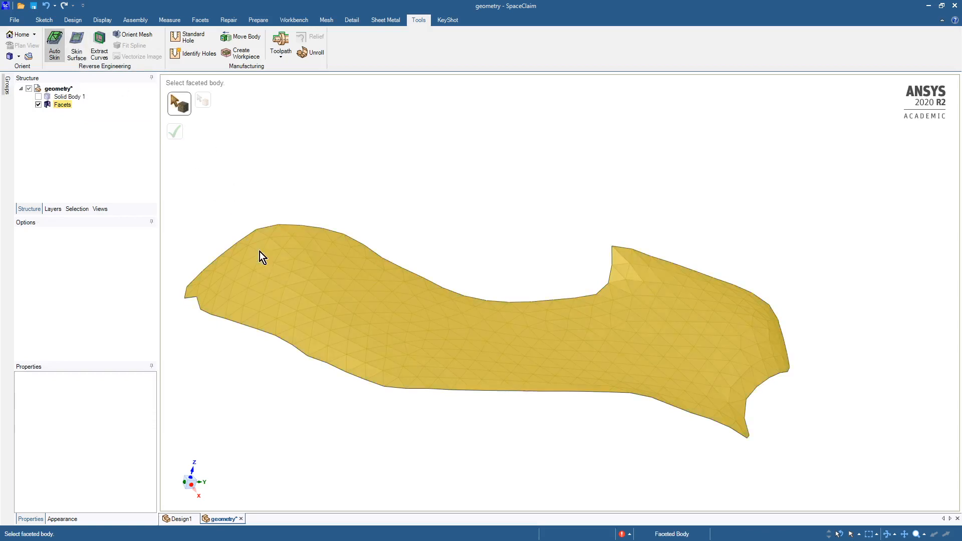
pyautogui.click(262, 254)
pyautogui.click(176, 132)
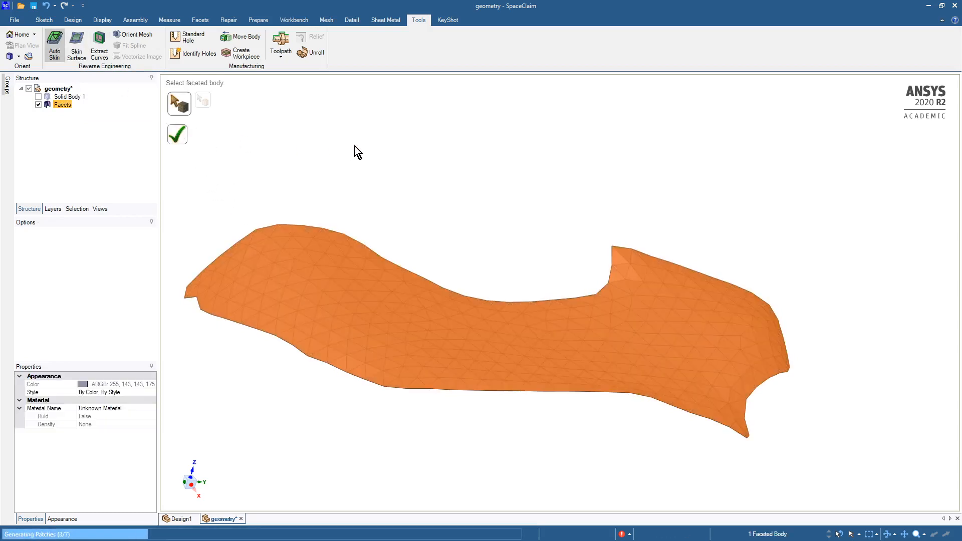
pyautogui.moveTo(355, 146); pyautogui.dragTo(354, 142, button='middle')
pyautogui.moveTo(301, 158); pyautogui.dragTo(297, 157, button='middle')
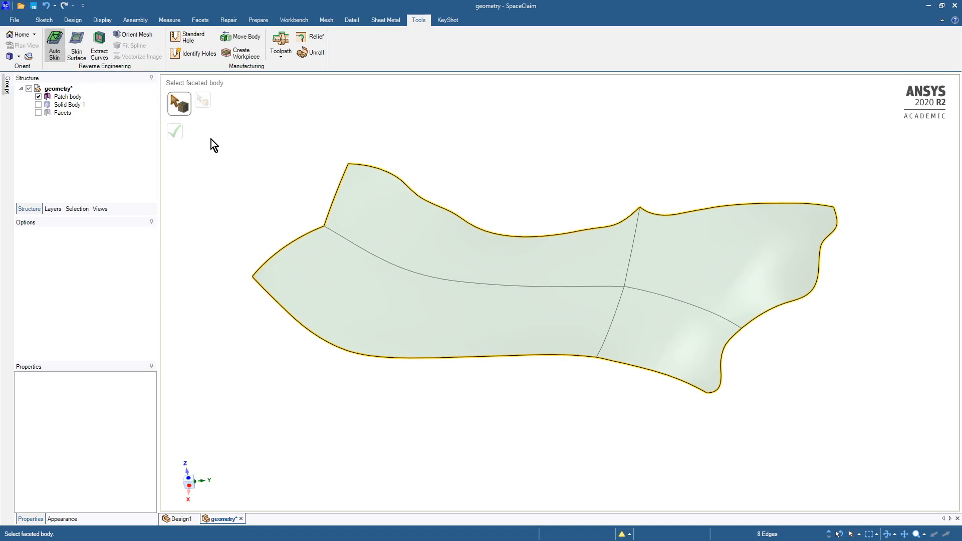
pyautogui.keyDown('shift'); pyautogui.moveTo(188, 133); pyautogui.dragTo(218, 170, button='middle'); pyautogui.keyUp('shift')
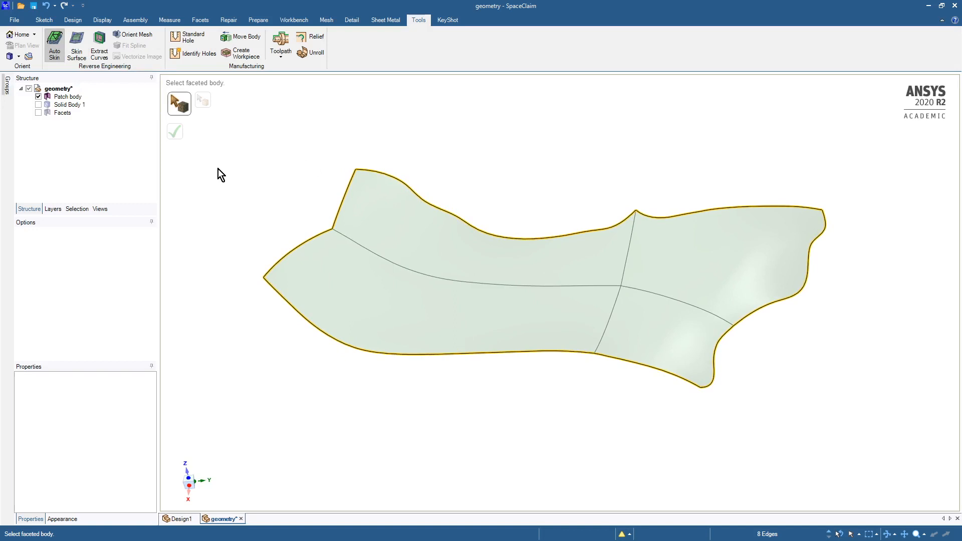
pyautogui.click(175, 131)
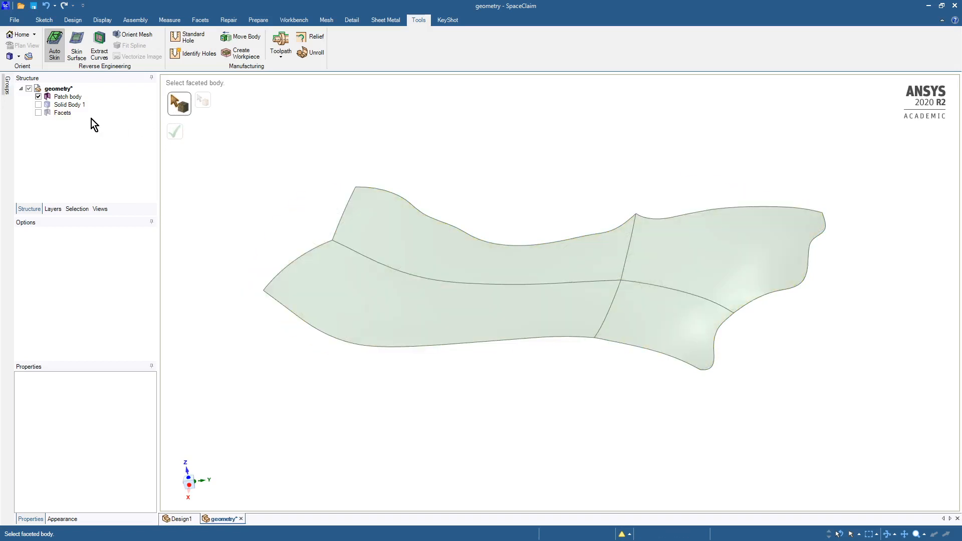
# Step: Compare the patch body with Solid Body 1, then display the patch body together with the copied Facets body and keep Solid Body 1 hidden
pyautogui.click(62, 98)
pyautogui.click(38, 96)
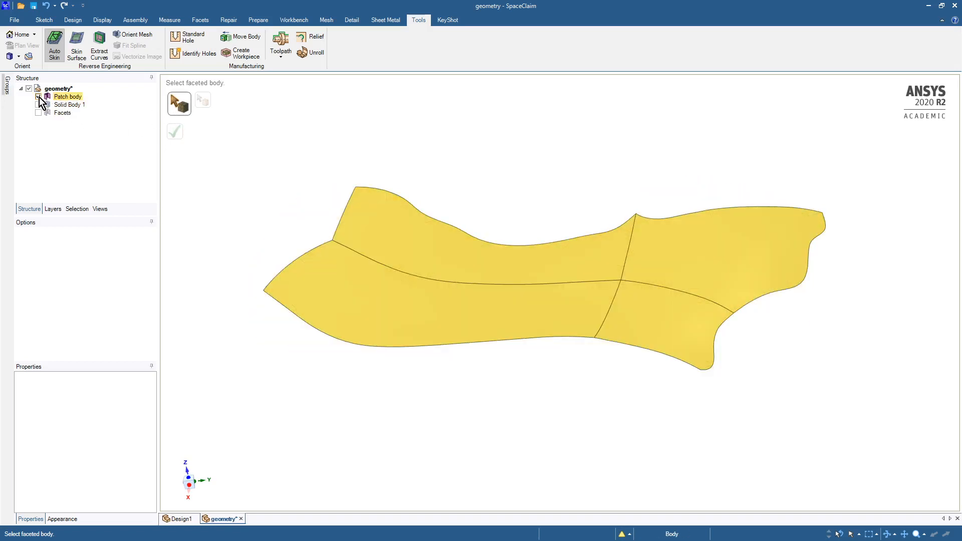
pyautogui.click(50, 107)
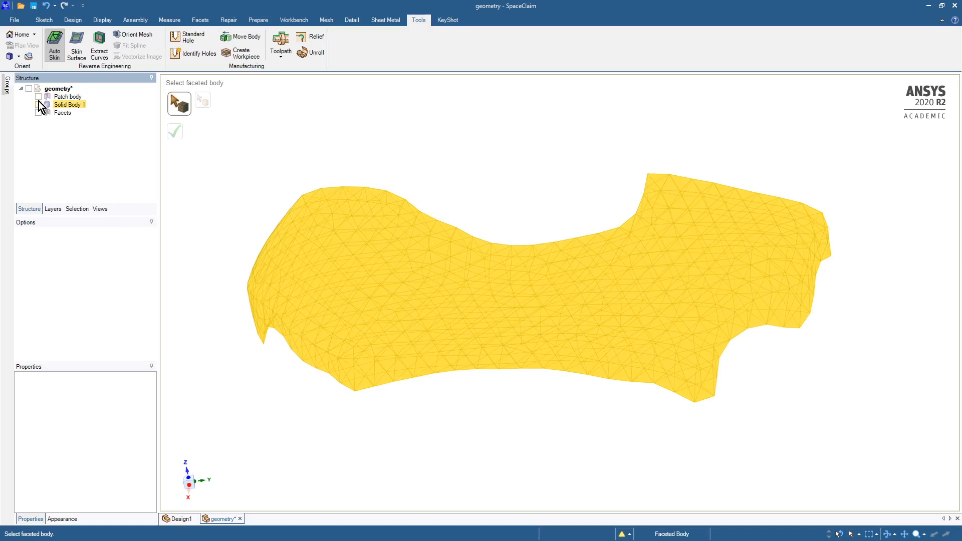
pyautogui.click(38, 112)
pyautogui.click(38, 97)
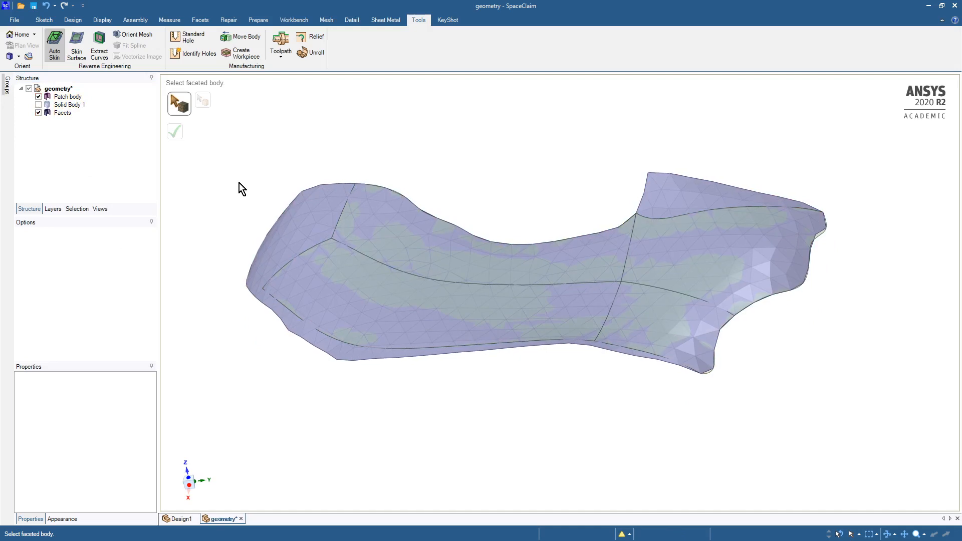
# Step: Examine from several angles how closely the patch body follows the copied facets, especially around the outer borders
pyautogui.press('Right')
pyautogui.press('Right')
pyautogui.press('Right')
pyautogui.press('Right')
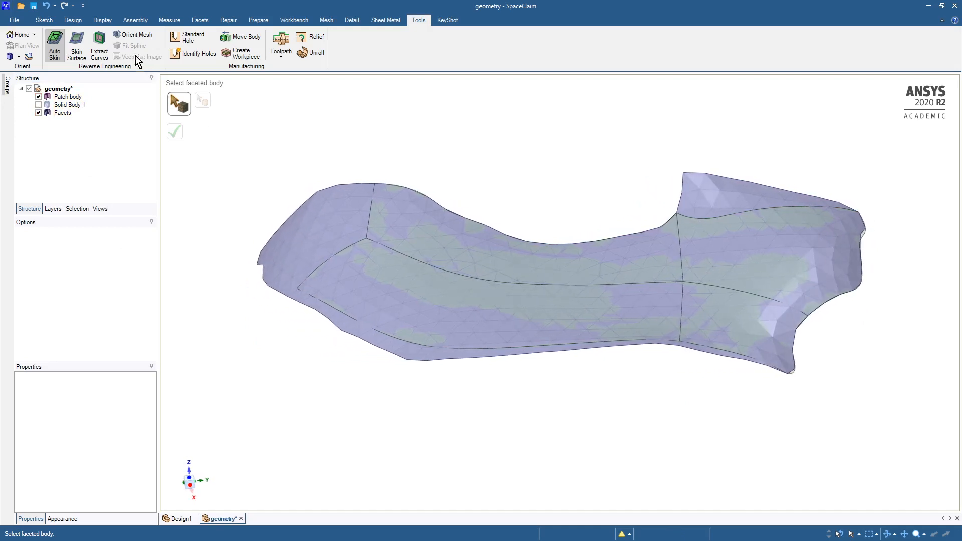
pyautogui.press('Right')
pyautogui.press('Right')
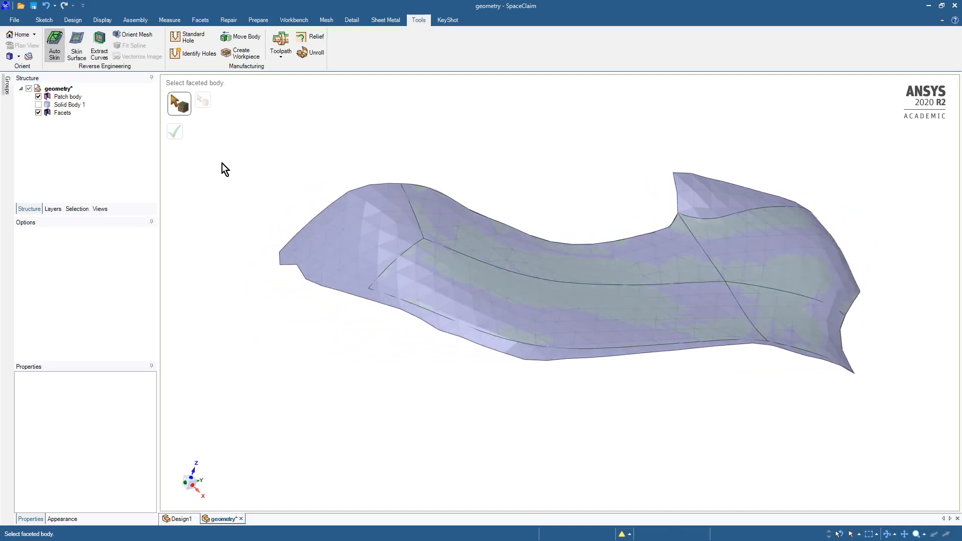
pyautogui.press('Right')
pyautogui.press('Right')
pyautogui.press('Right')
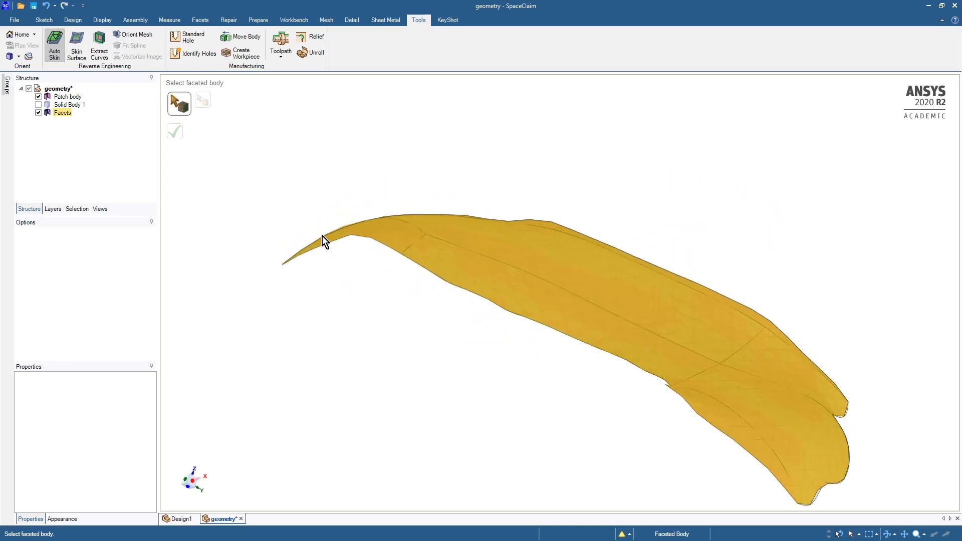
pyautogui.moveTo(313, 234); pyautogui.dragTo(312, 248, button='middle')
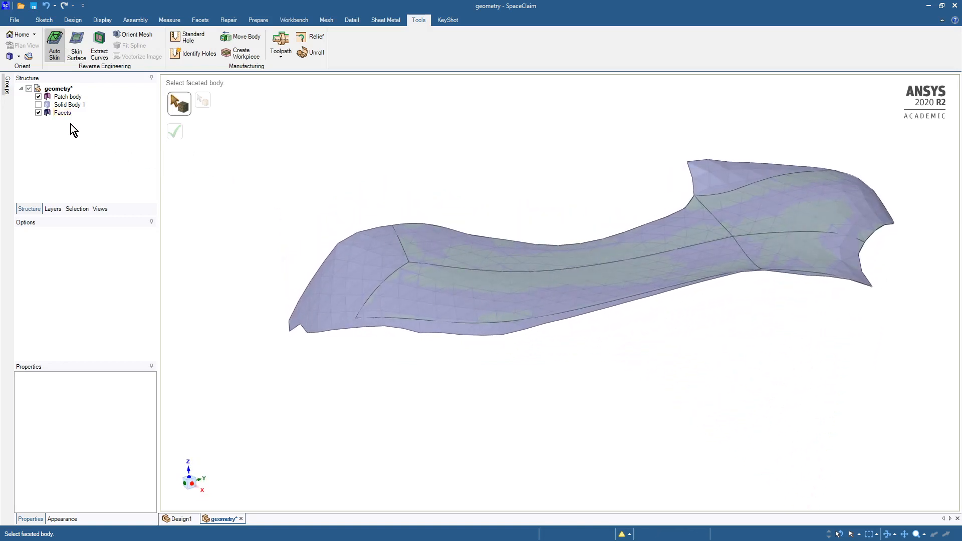
# Step: Hide the patch body so that only the copied Facets body is displayed
pyautogui.click(38, 96)
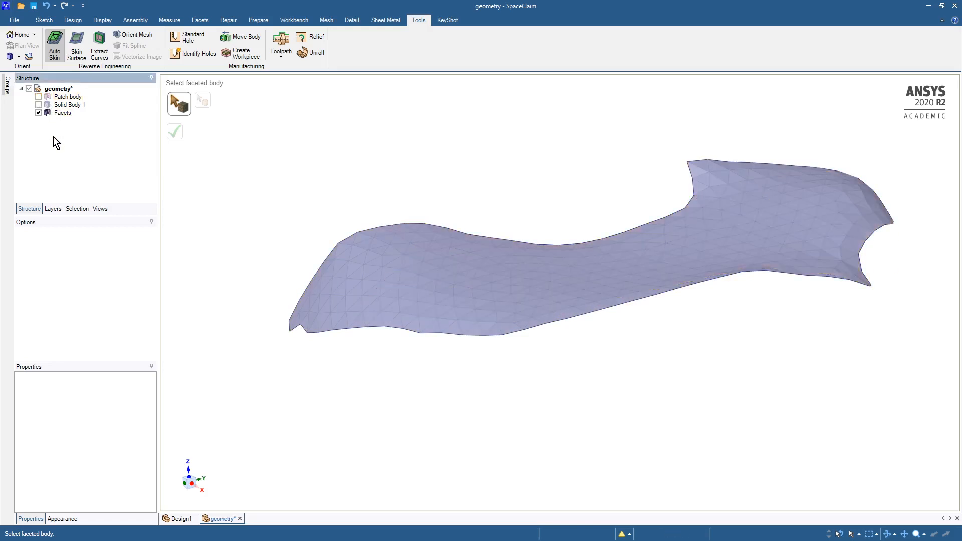
pyautogui.press('Up')
pyautogui.press('Down')
pyautogui.press('Down')
pyautogui.press('Down')
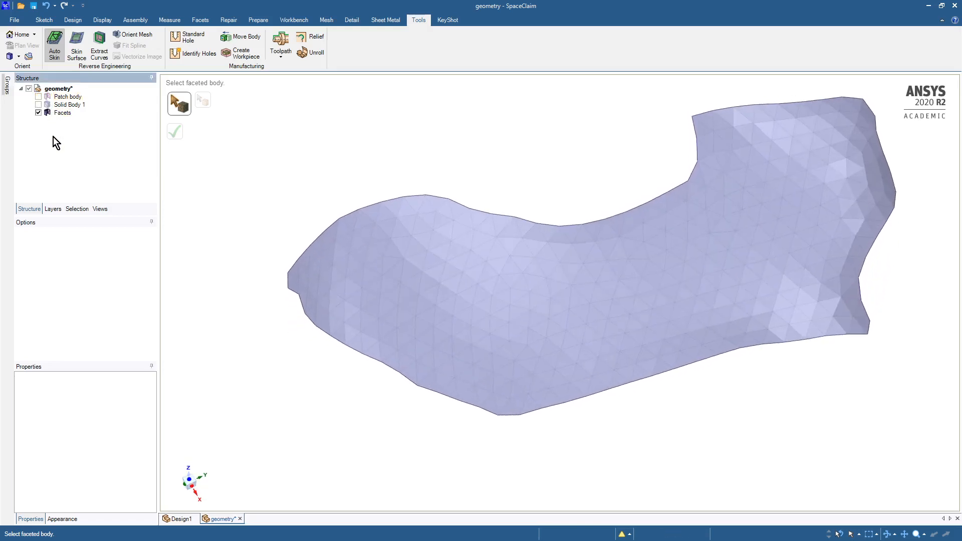
# Step: Start a Skin Surface boundary along the upper lobe's top and outer edges at the wide end, with vertices at the corners
pyautogui.click(78, 40)
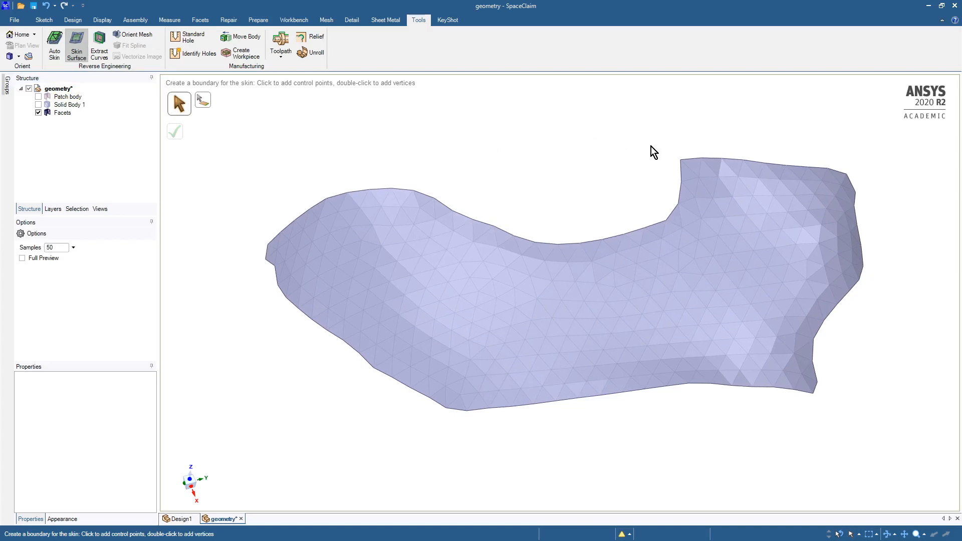
pyautogui.click(680, 161)
pyautogui.click(765, 163)
pyautogui.click(807, 167)
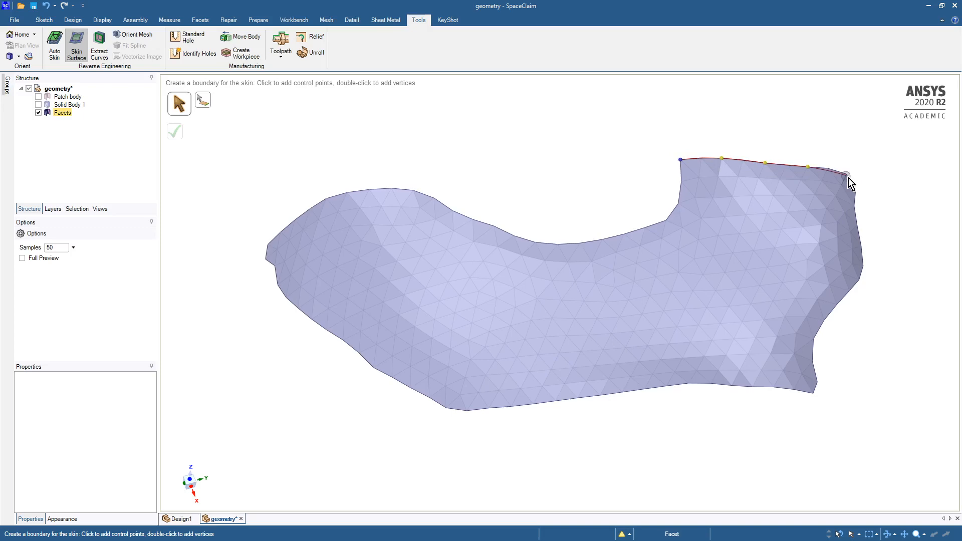
pyautogui.doubleClick(847, 175)
pyautogui.scroll(5, 858, 206)
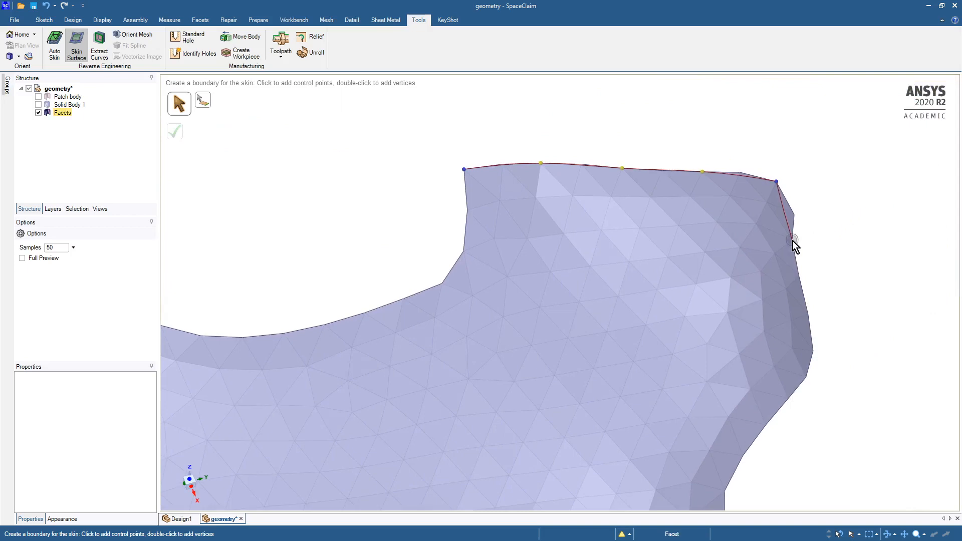
pyautogui.click(800, 238)
pyautogui.click(808, 315)
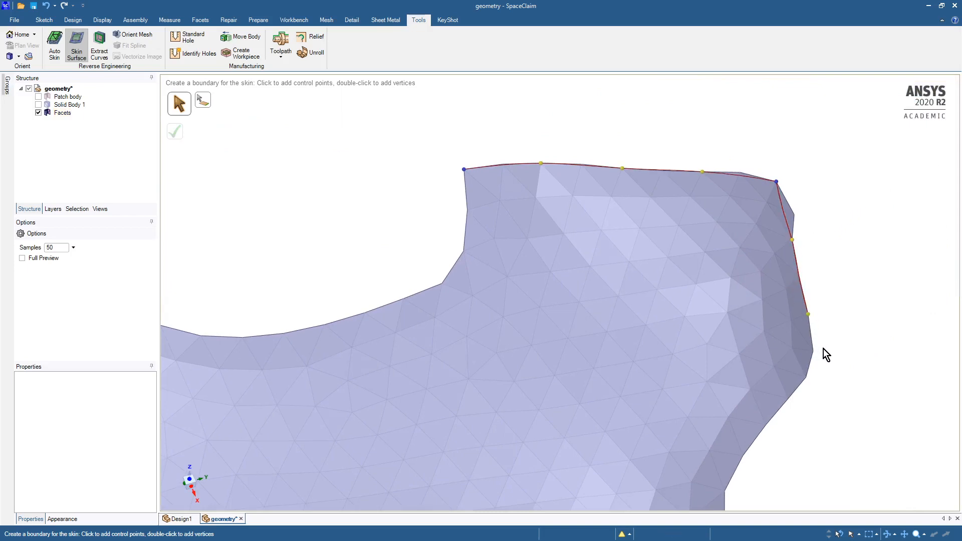
pyautogui.doubleClick(806, 377)
# Step: Run the boundary across the facets to the lobe's inner notch, close it at the starting vertex, and create the skin surface
pyautogui.click(730, 351)
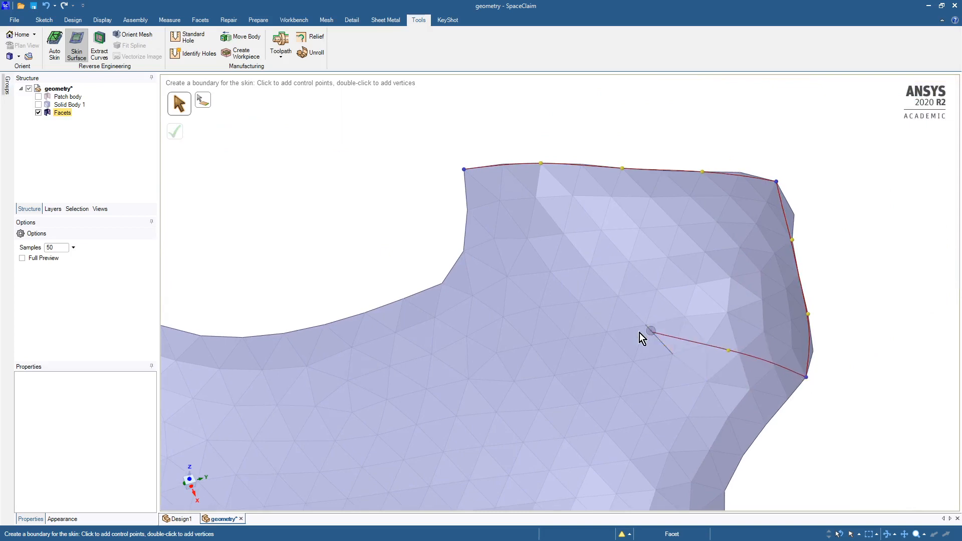
pyautogui.click(627, 332)
pyautogui.click(572, 314)
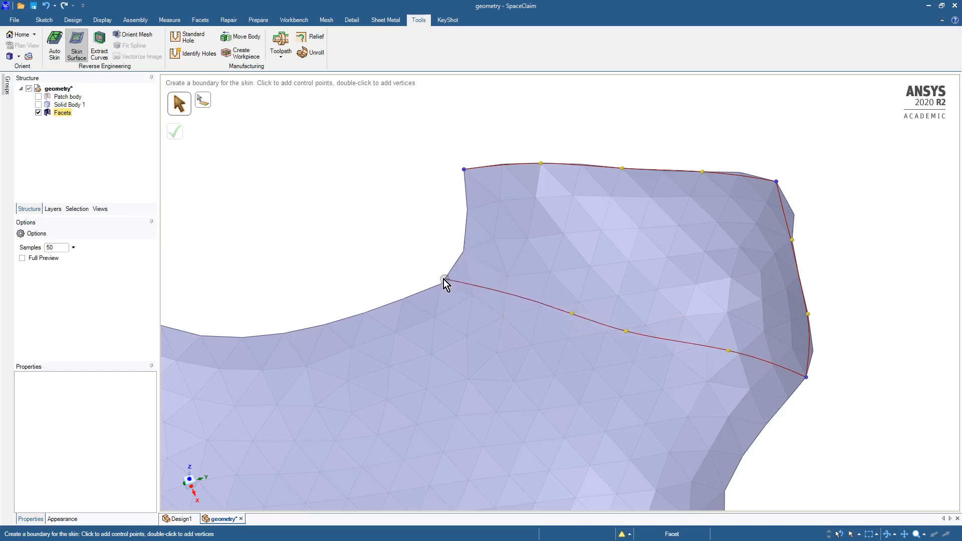
pyautogui.doubleClick(464, 252)
pyautogui.click(467, 218)
pyautogui.click(465, 192)
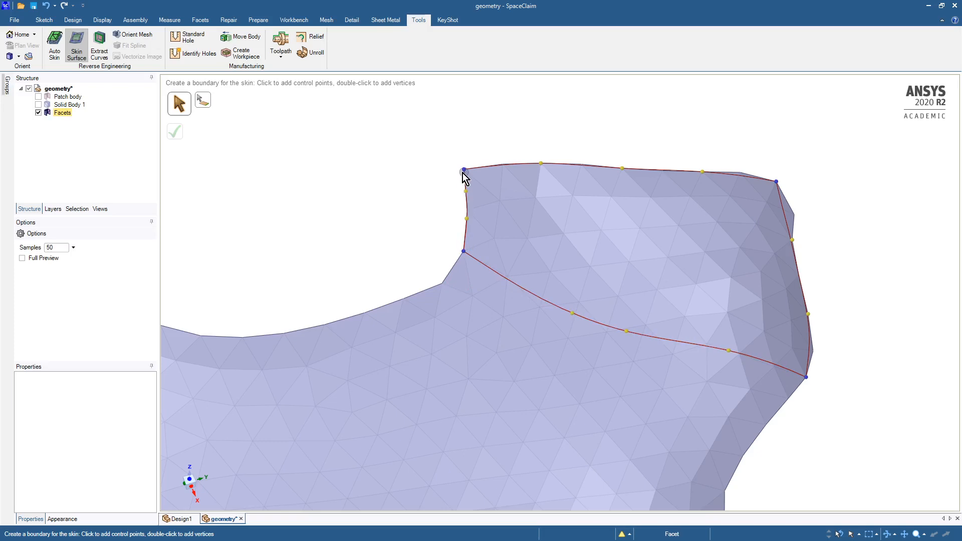
pyautogui.click(464, 170)
pyautogui.moveTo(357, 144); pyautogui.dragTo(357, 144, button='middle')
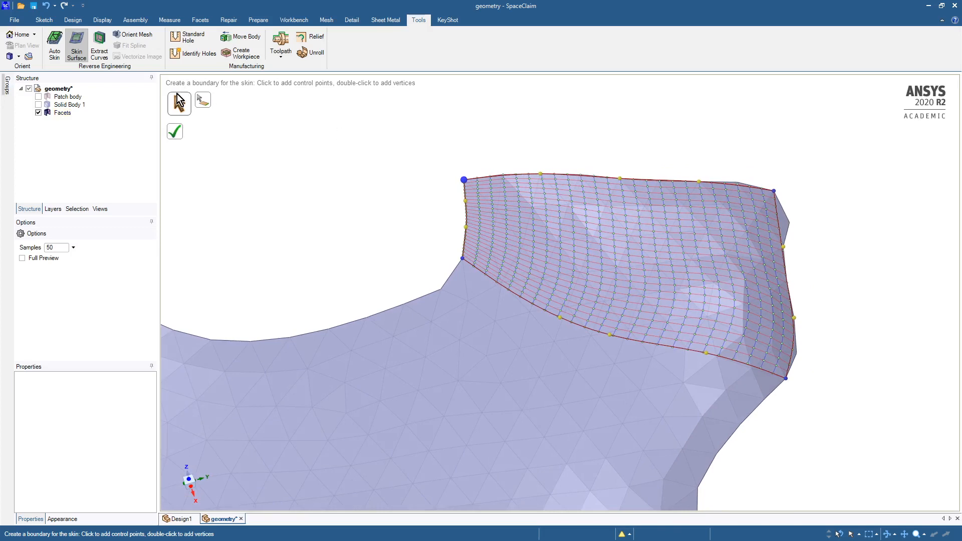
pyautogui.click(178, 135)
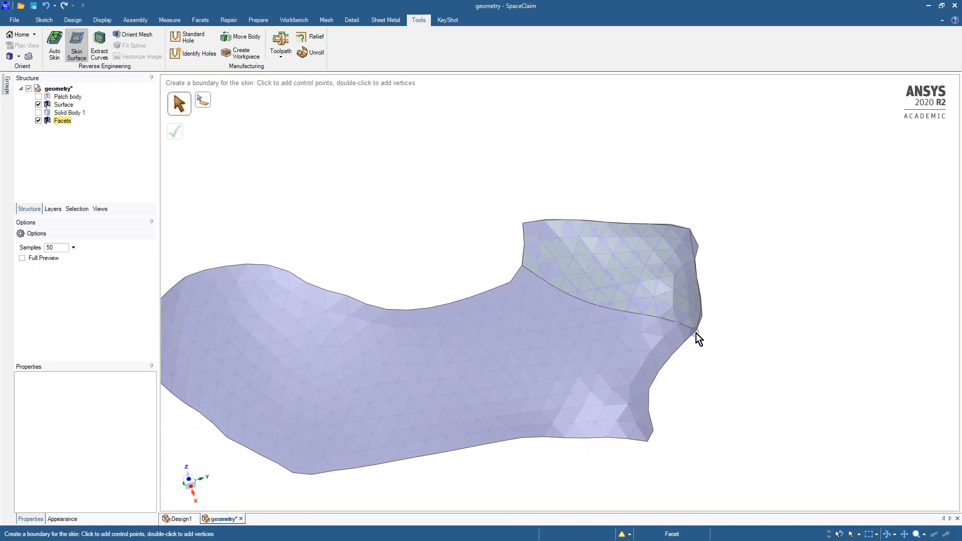
# Step: Create an adjoining skin surface over the lower lobe, bounded by its outer edges, a line across to the notch, and the first patch's edge
pyautogui.doubleClick(696, 331)
pyautogui.click(659, 372)
pyautogui.click(650, 412)
pyautogui.doubleClick(648, 441)
pyautogui.click(586, 438)
pyautogui.doubleClick(522, 438)
pyautogui.click(522, 384)
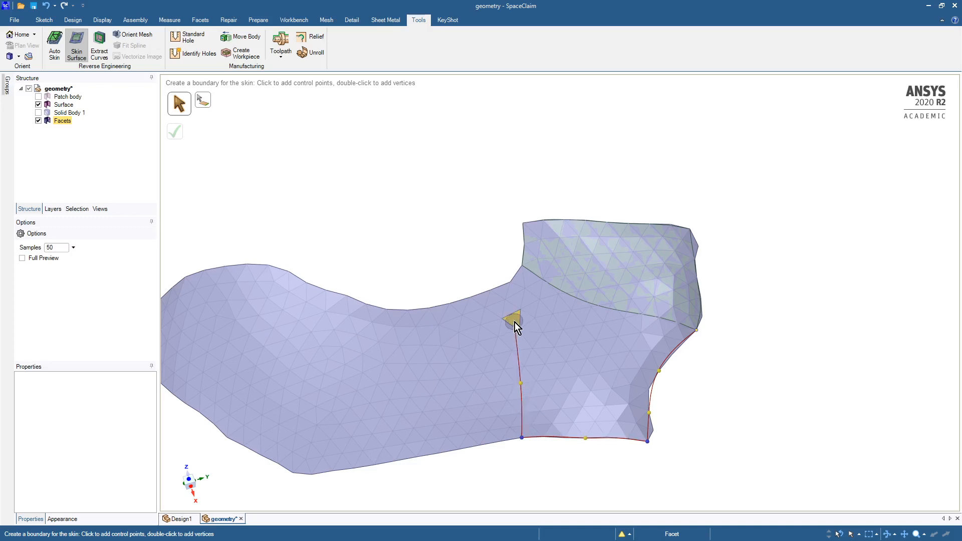
pyautogui.click(514, 321)
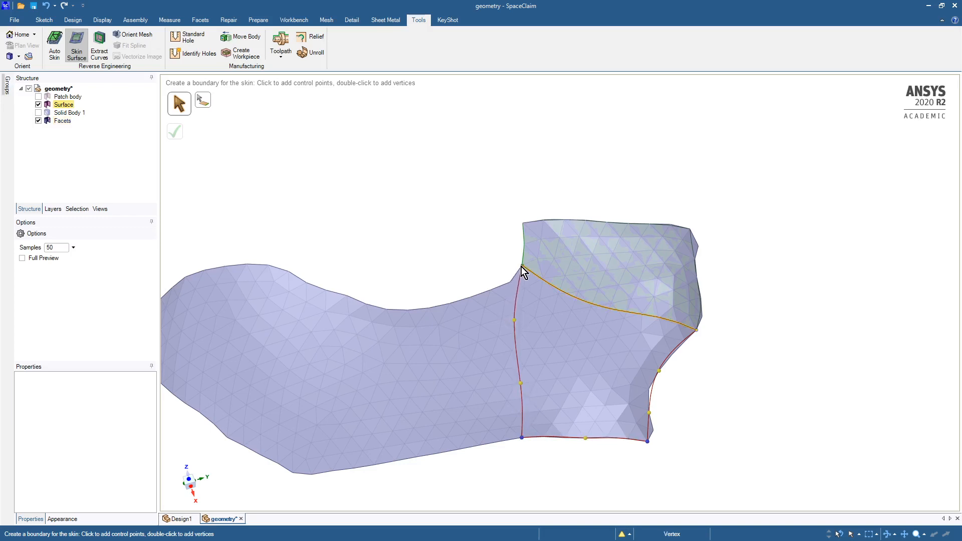
pyautogui.click(521, 266)
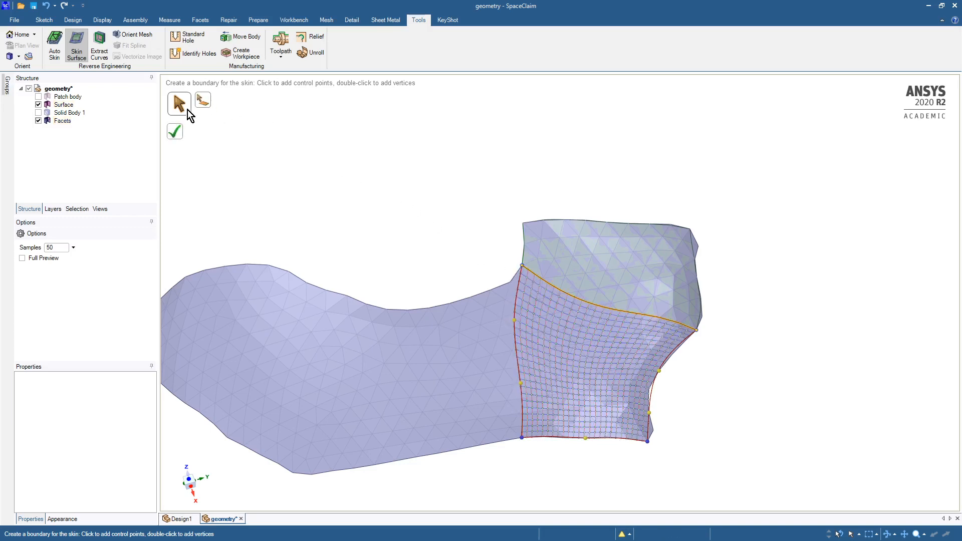
pyautogui.click(176, 131)
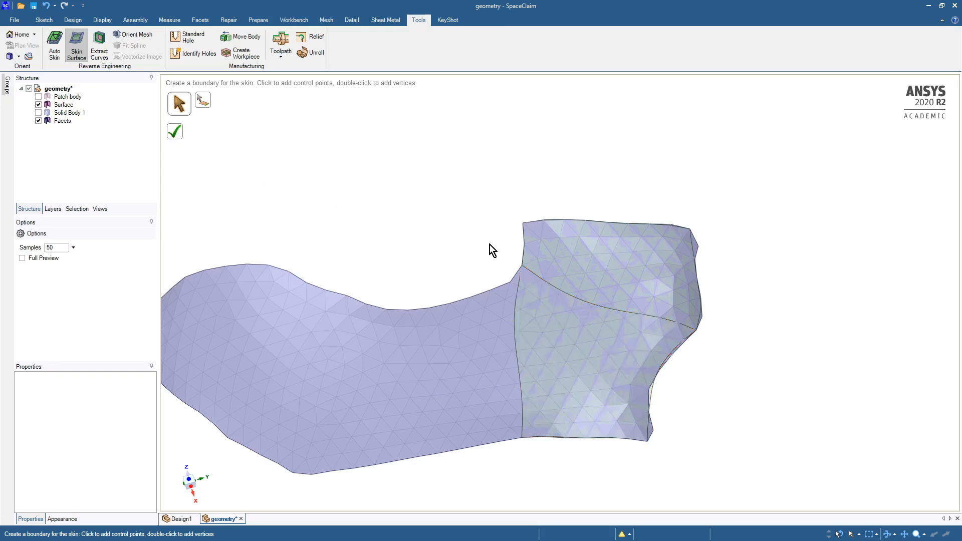
# Step: Create a skin surface over the cartilage's narrow middle section, bounded by both long edges, a crossing line, and the second patch's edge
pyautogui.click(521, 266)
pyautogui.click(467, 299)
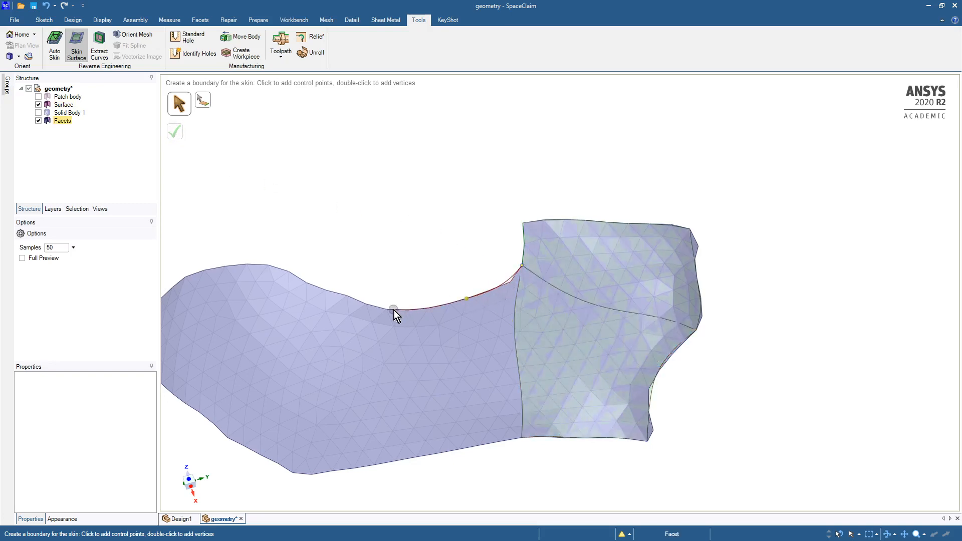
pyautogui.click(392, 310)
pyautogui.click(331, 292)
pyautogui.doubleClick(307, 284)
pyautogui.click(313, 345)
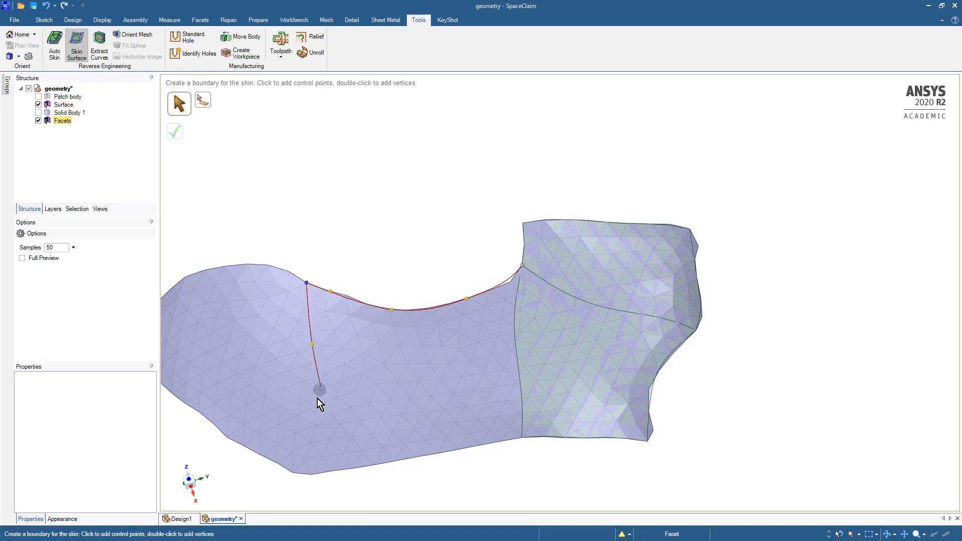
pyautogui.click(317, 402)
pyautogui.doubleClick(311, 474)
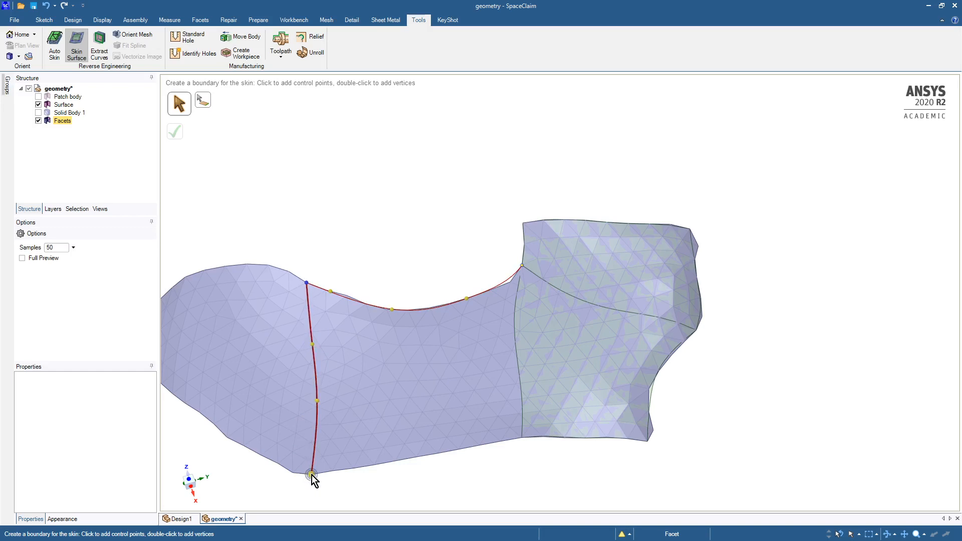
pyautogui.click(376, 462)
pyautogui.click(464, 450)
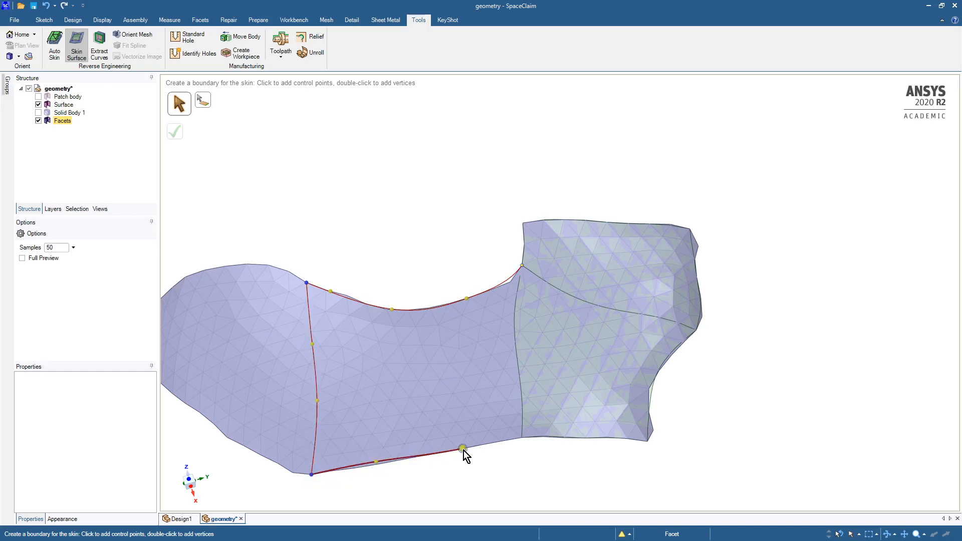
pyautogui.doubleClick(523, 440)
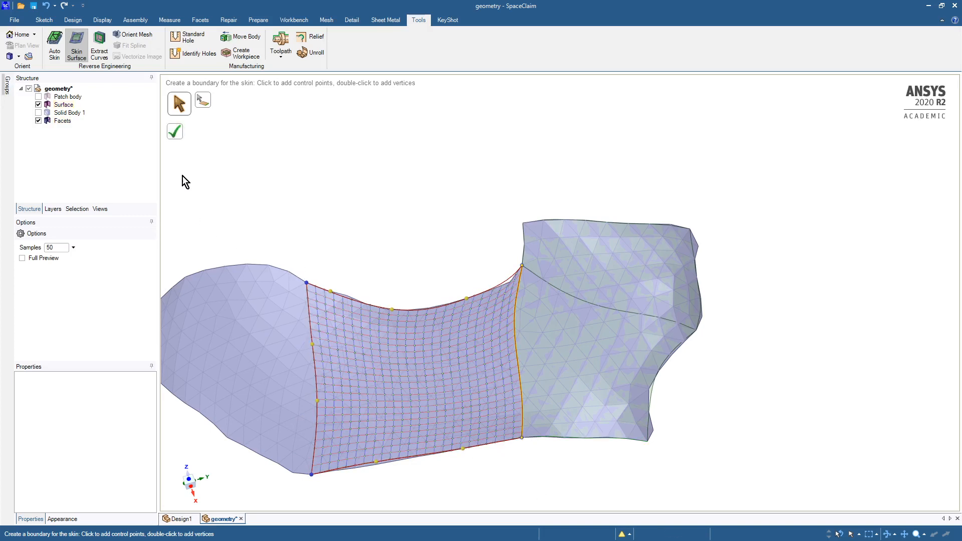
pyautogui.click(177, 135)
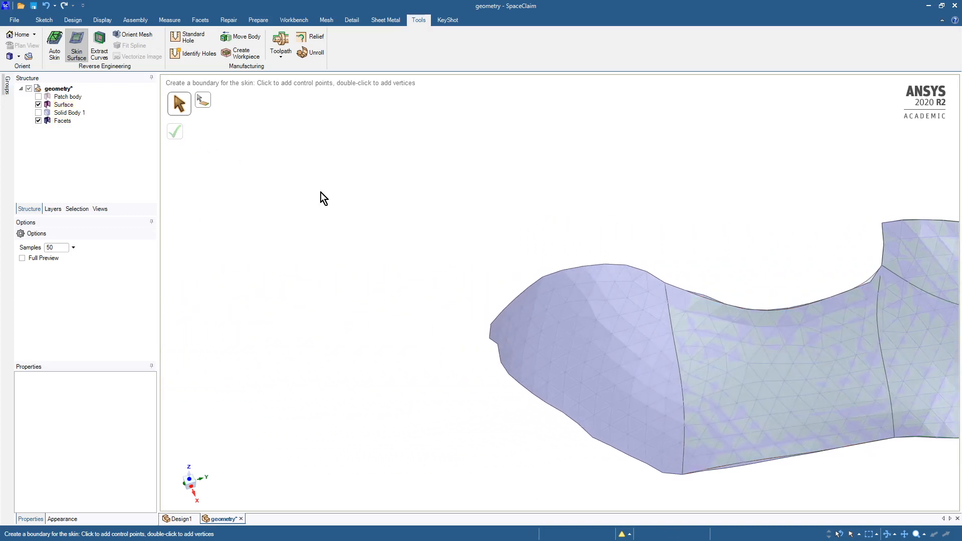
# Step: Create a skin surface from the middle patch's free edge to a crossing line just short of the pointed tip, following both outer borders
pyautogui.click(655, 288)
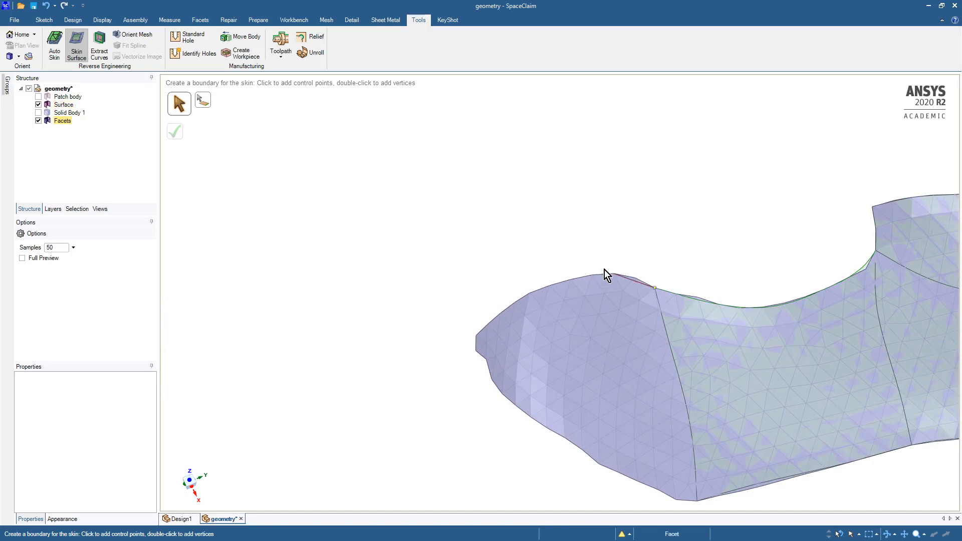
pyautogui.click(571, 279)
pyautogui.doubleClick(529, 294)
pyautogui.click(521, 339)
pyautogui.click(516, 376)
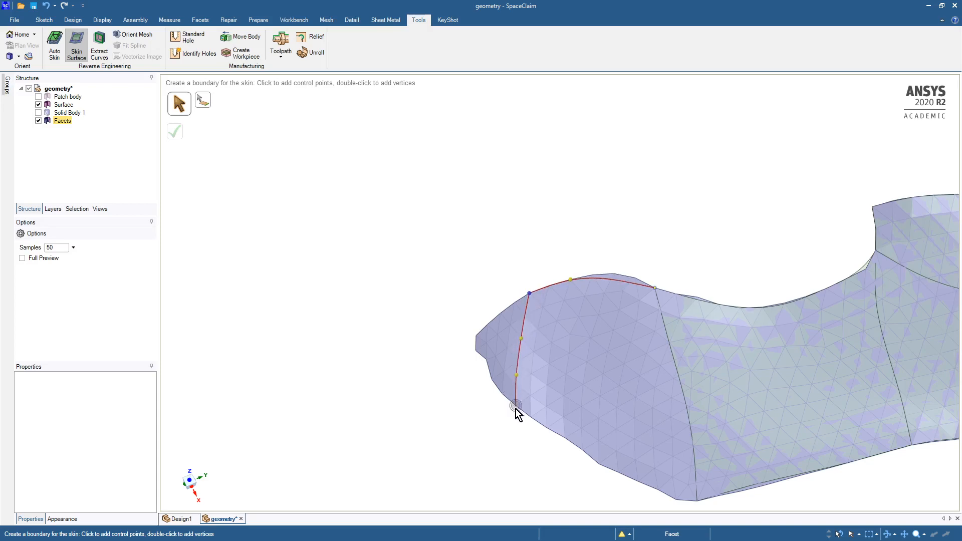
pyautogui.doubleClick(516, 406)
pyautogui.click(553, 432)
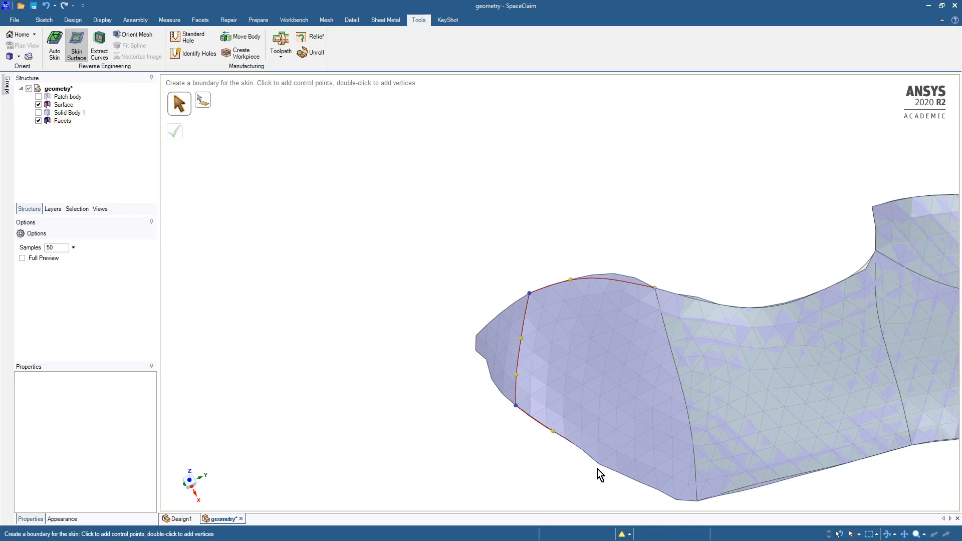
pyautogui.click(611, 469)
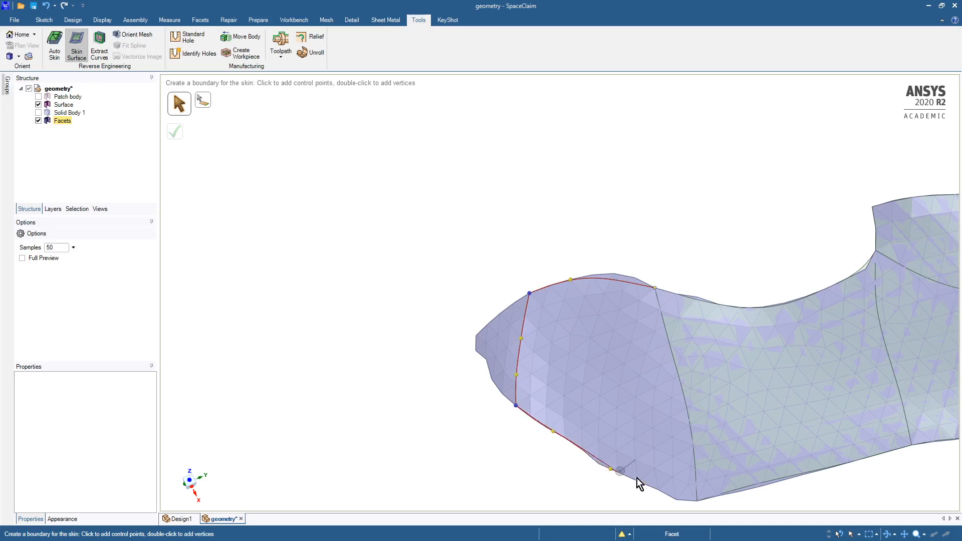
pyautogui.click(675, 497)
pyautogui.doubleClick(697, 502)
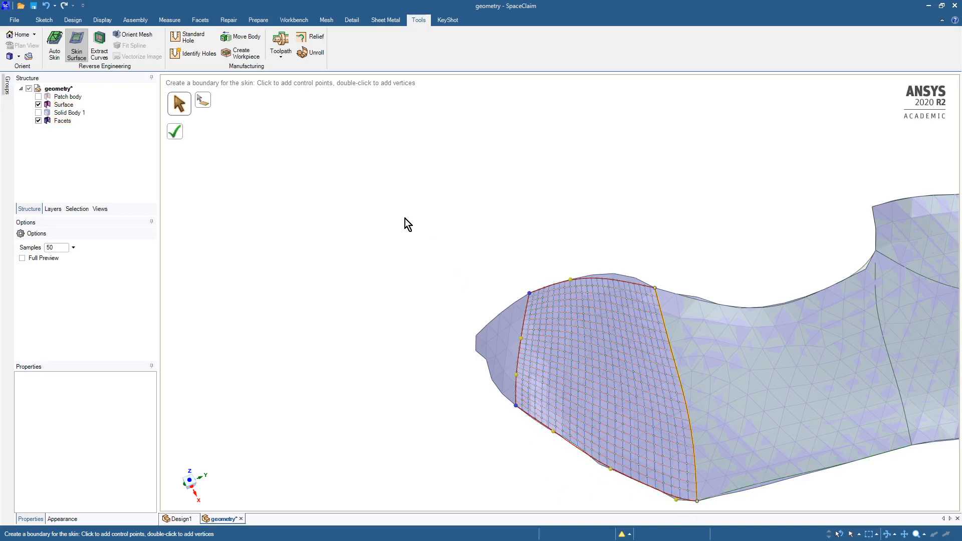
pyautogui.click(182, 131)
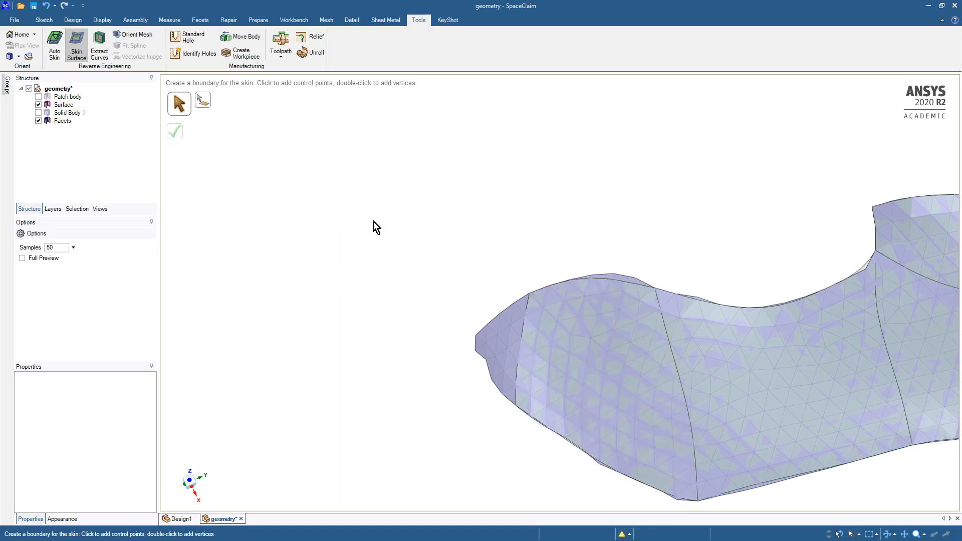
pyautogui.moveTo(374, 221); pyautogui.dragTo(420, 236, button='middle')
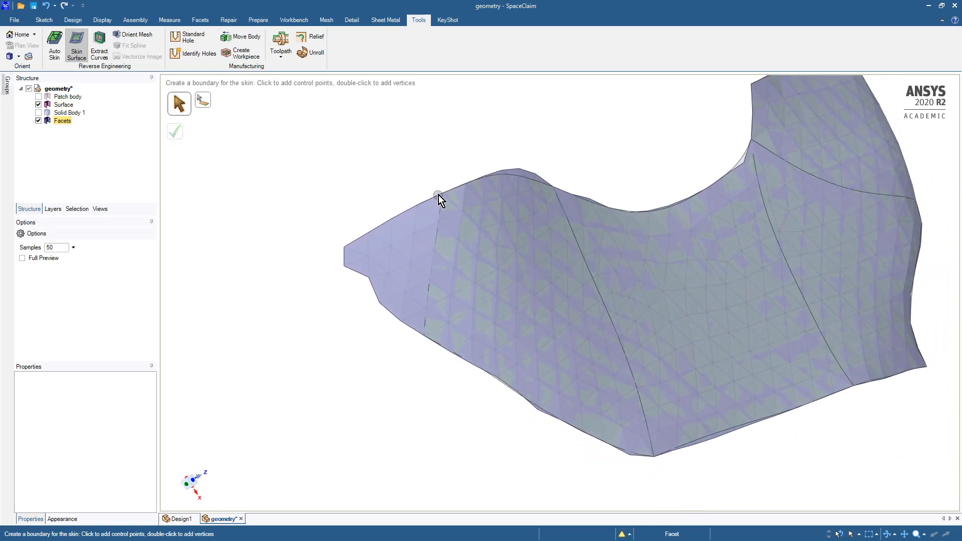
# Step: Create a skin surface over the cartilage's pointed tip, bounded by its outer borders and the adjoining patch's free edge
pyautogui.doubleClick(443, 195)
pyautogui.click(399, 216)
pyautogui.doubleClick(344, 247)
pyautogui.click(345, 266)
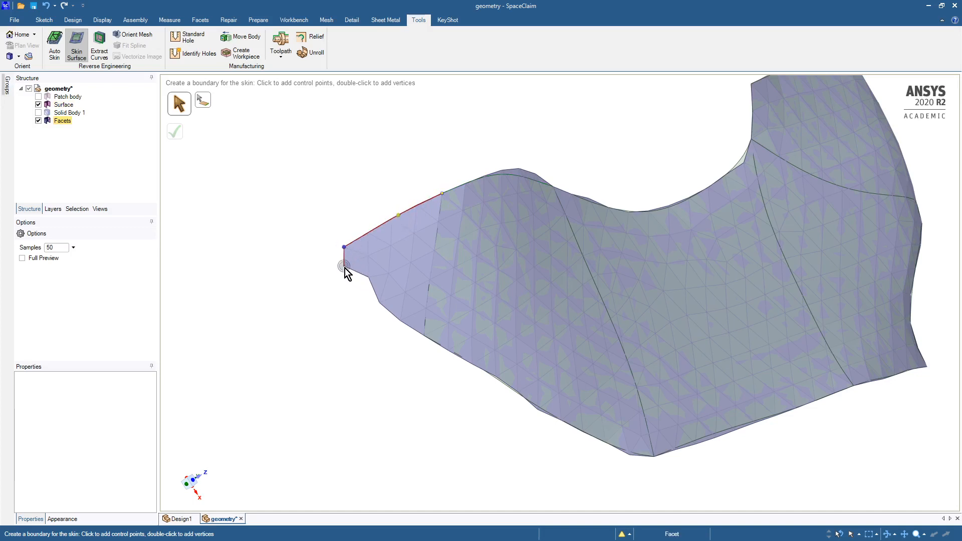
pyautogui.click(369, 277)
pyautogui.click(380, 302)
pyautogui.click(400, 321)
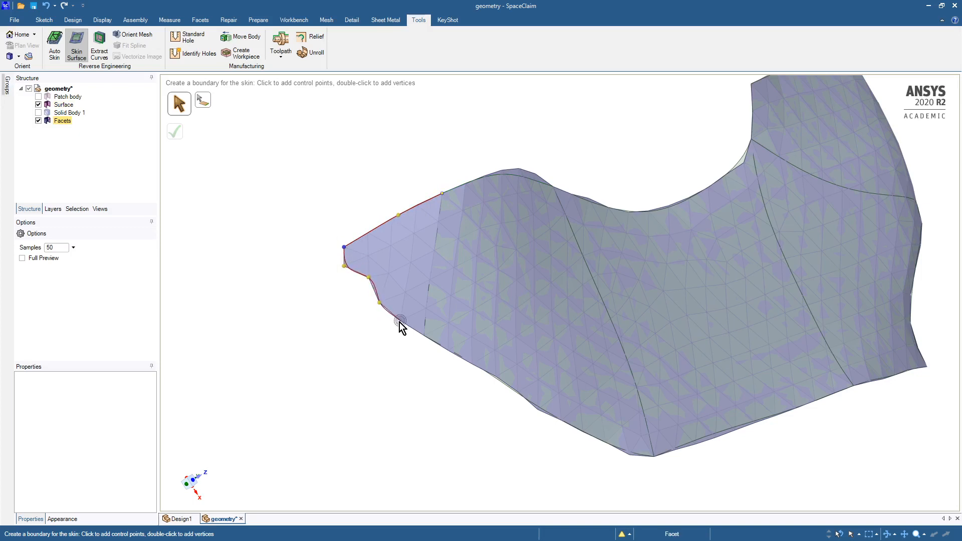
pyautogui.click(424, 336)
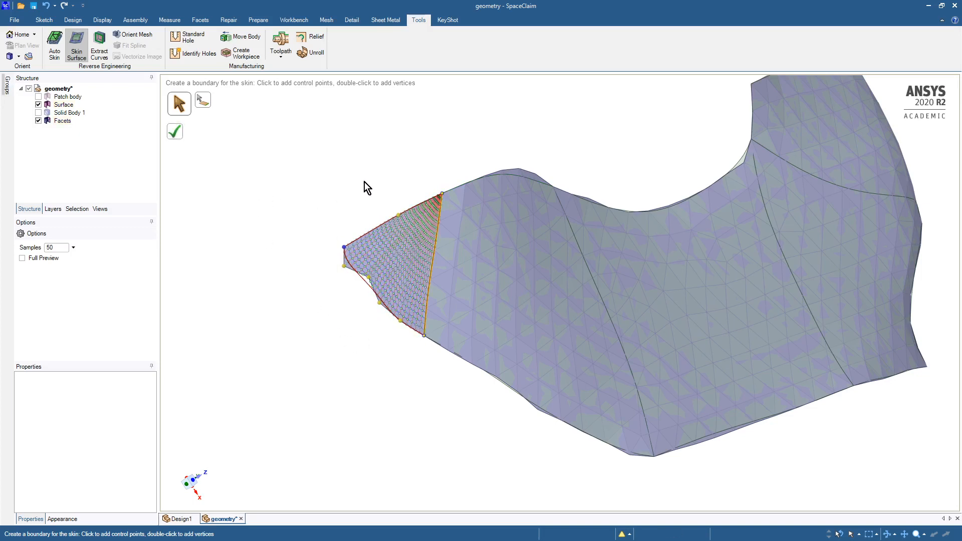
pyautogui.click(174, 131)
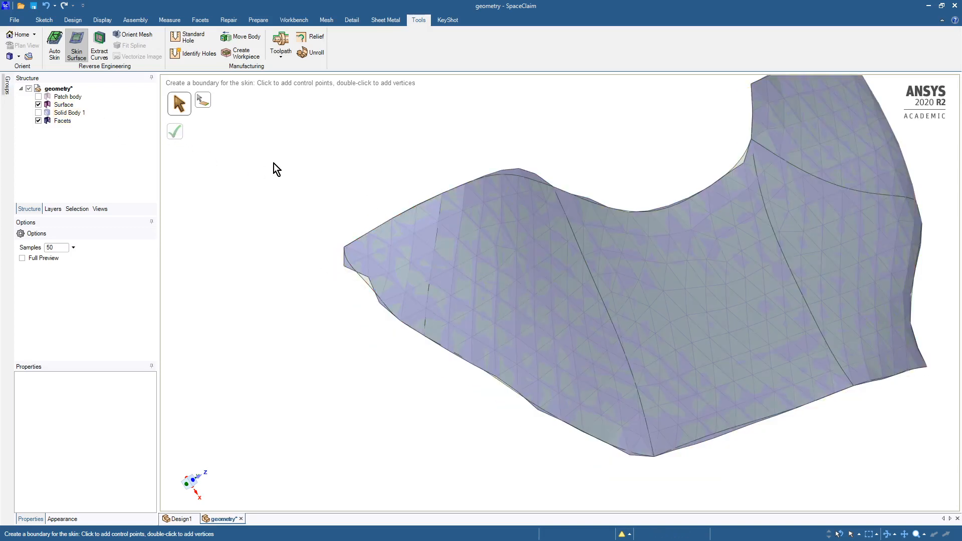
# Step: Hide the facets and delete the Patch body, Solid Body 1 and Facets, keeping only the skinned Surface
pyautogui.moveTo(273, 163)
pyautogui.mouseDown(button='middle')
pyautogui.moveTo(107, 134)
pyautogui.moveTo(212, 204)
pyautogui.moveTo(230, 213)
pyautogui.moveTo(236, 199)
pyautogui.mouseUp(button='middle')
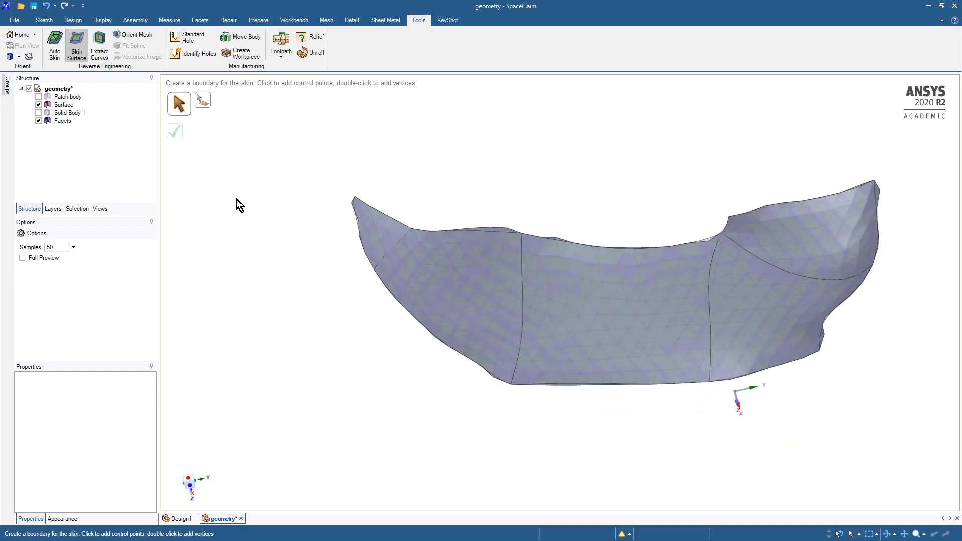
pyautogui.click(38, 120)
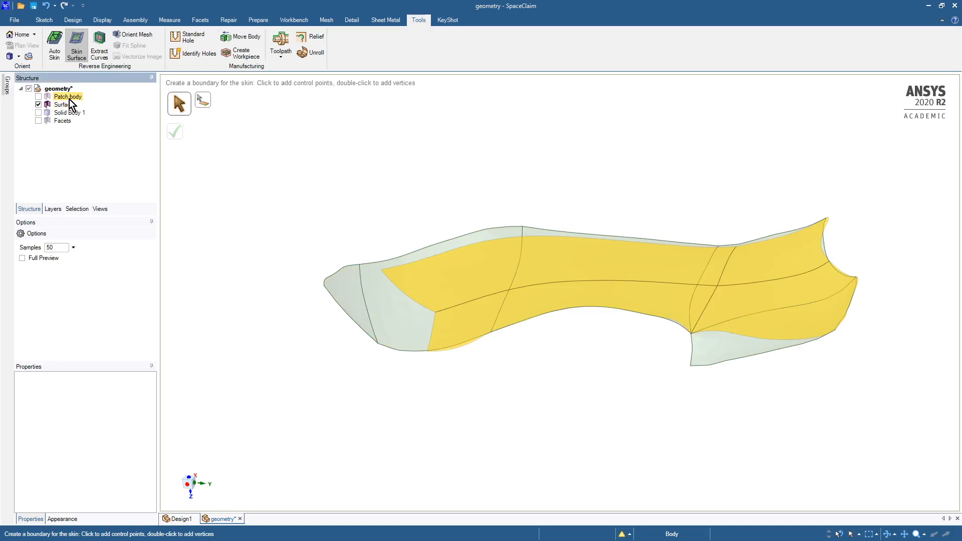
pyautogui.click(70, 100)
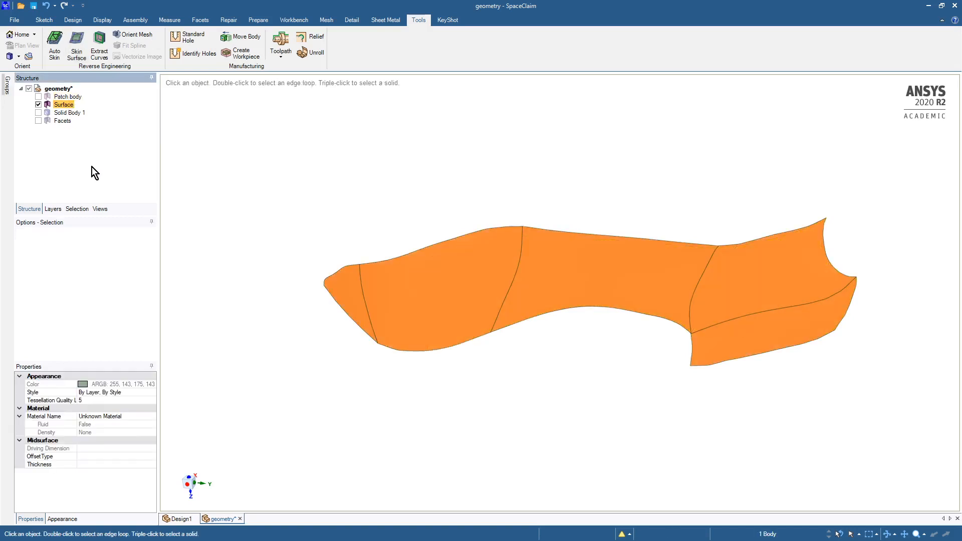
pyautogui.click(65, 97)
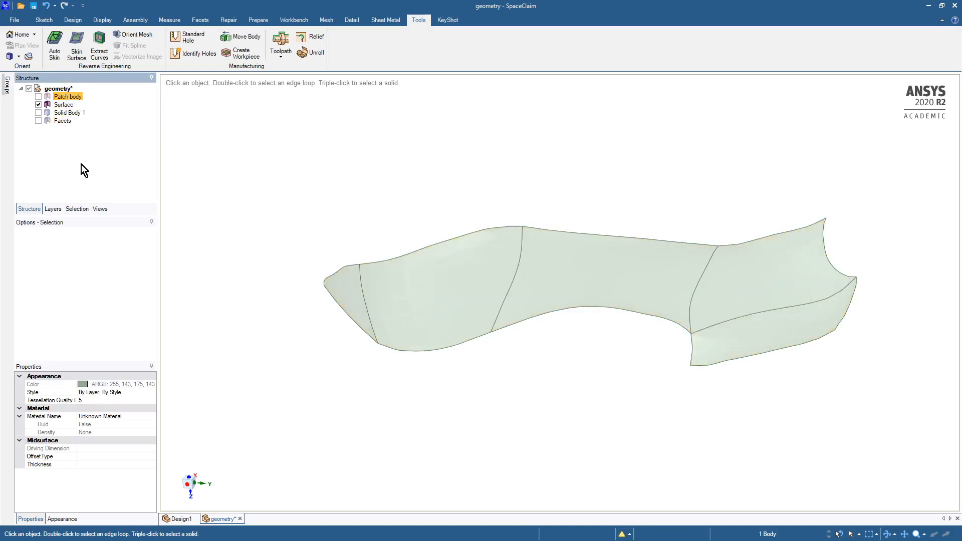
pyautogui.press('Delete')
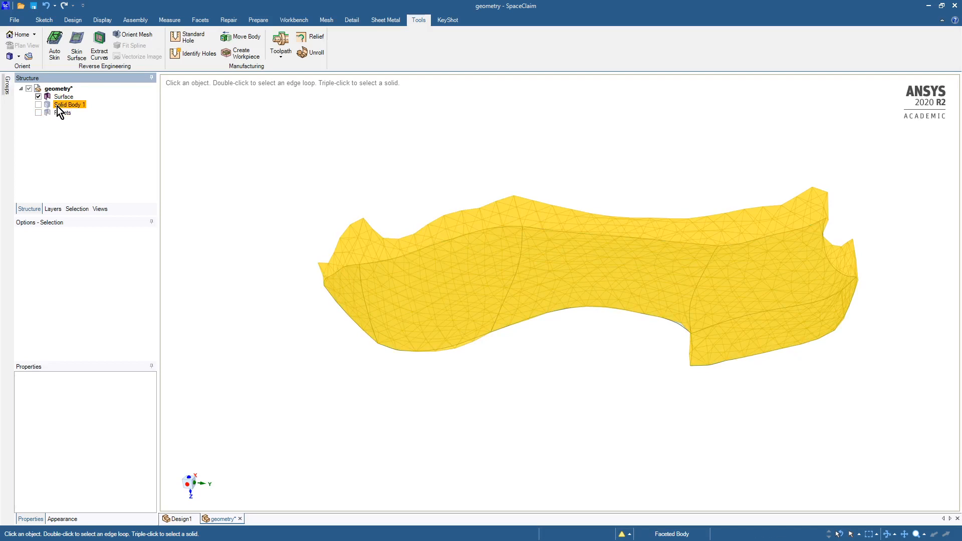
pyautogui.click(57, 107)
pyautogui.press('Delete')
pyautogui.click(59, 106)
pyautogui.press('Delete')
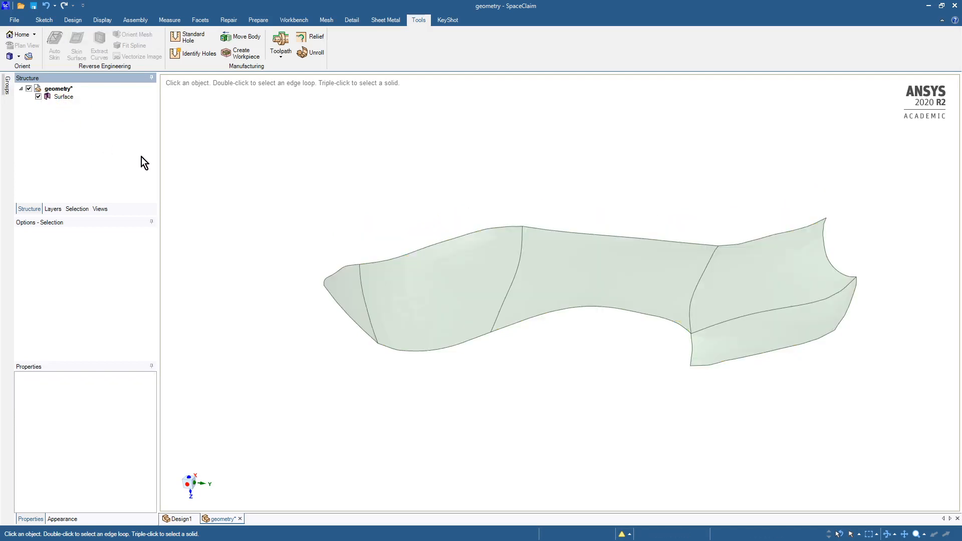
# Step: Merge all five skin patches of the cartilage surface into a single face
pyautogui.moveTo(219, 180); pyautogui.dragTo(219, 181, button='middle')
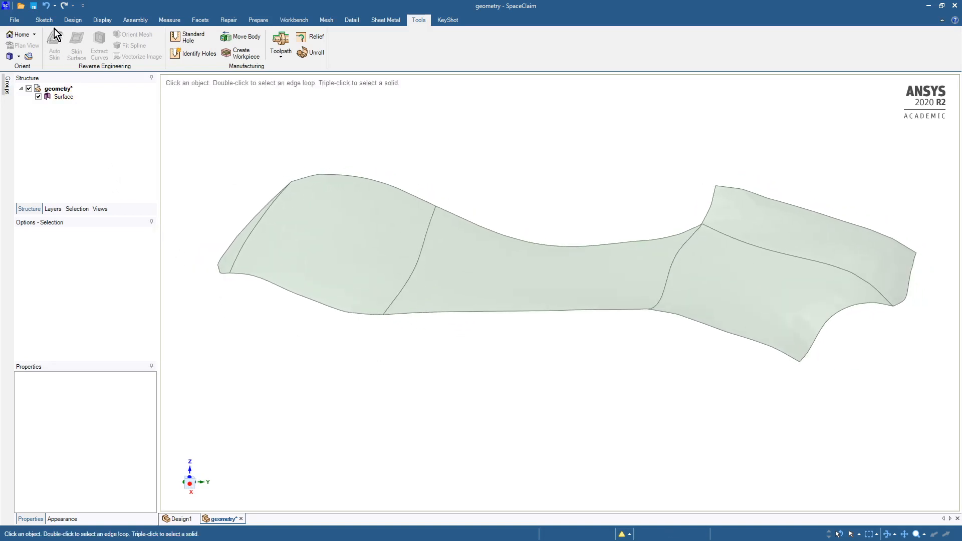
pyautogui.click(72, 19)
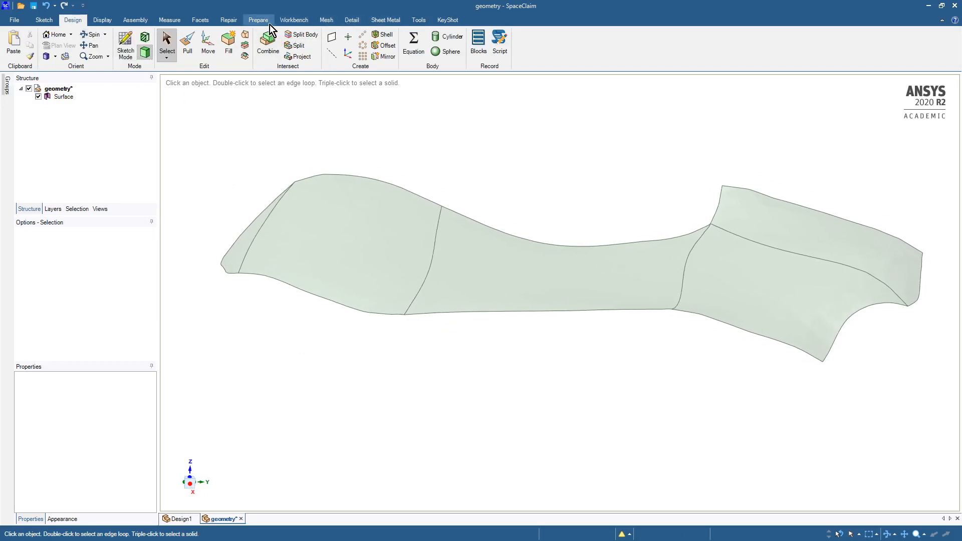
pyautogui.click(228, 20)
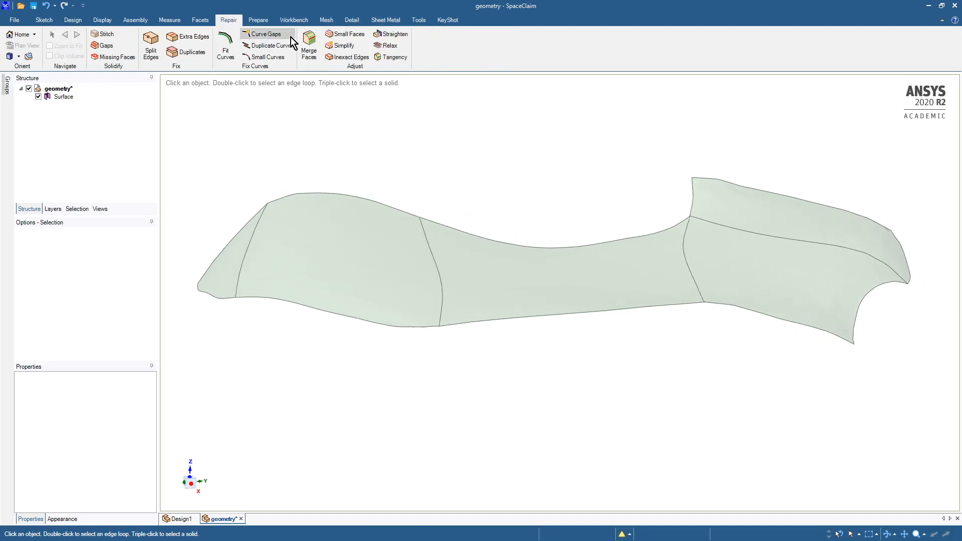
pyautogui.click(309, 46)
pyautogui.click(242, 257)
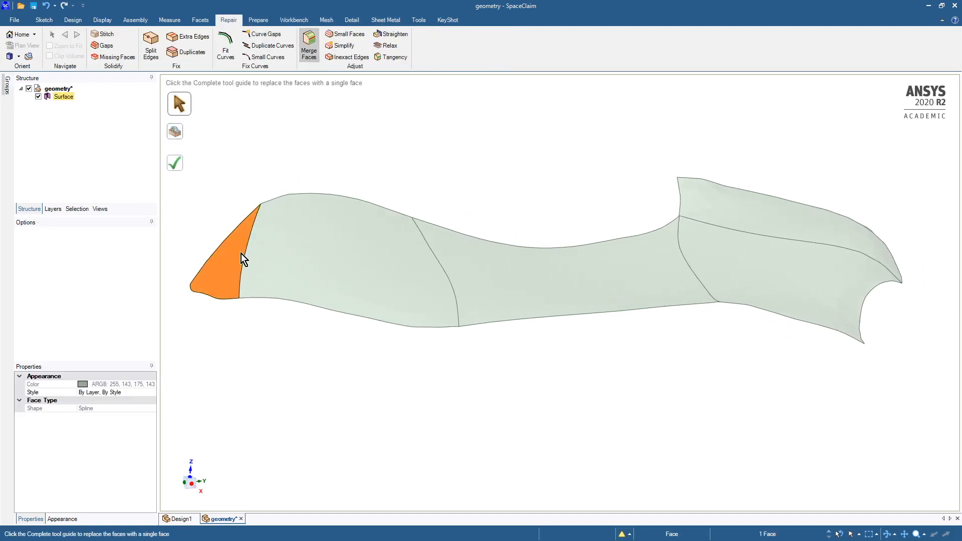
pyautogui.click(266, 252)
pyautogui.click(495, 274)
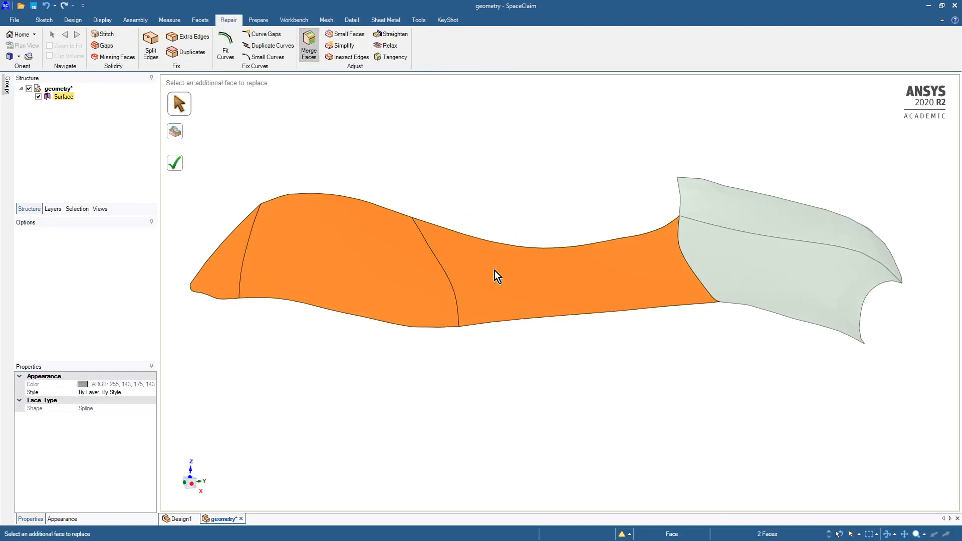
pyautogui.click(749, 267)
pyautogui.click(745, 210)
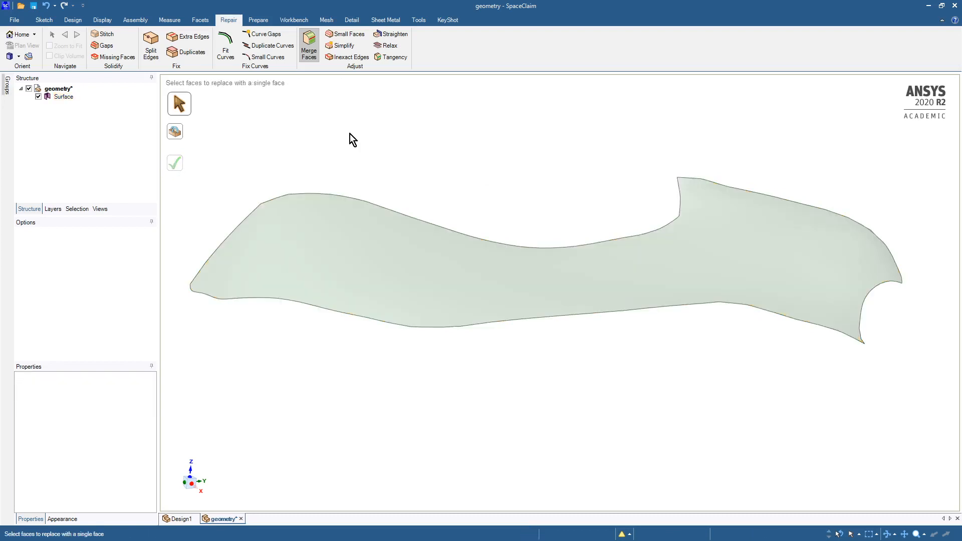
# Step: Try to pull the merged face 1 mm downward along the Z axis to thicken it into a solid
pyautogui.moveTo(350, 133); pyautogui.dragTo(326, 122, button='middle')
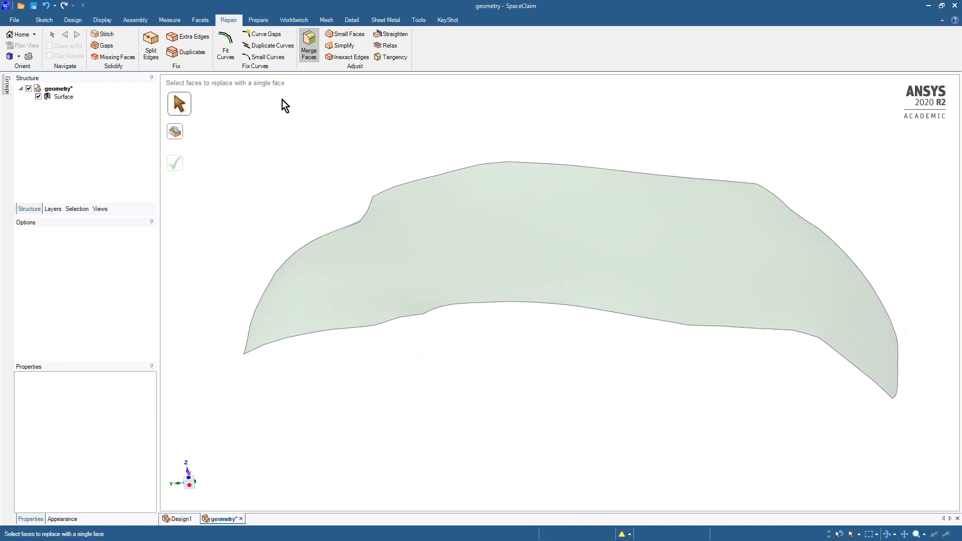
pyautogui.click(73, 20)
pyautogui.moveTo(290, 155); pyautogui.dragTo(326, 162, button='middle')
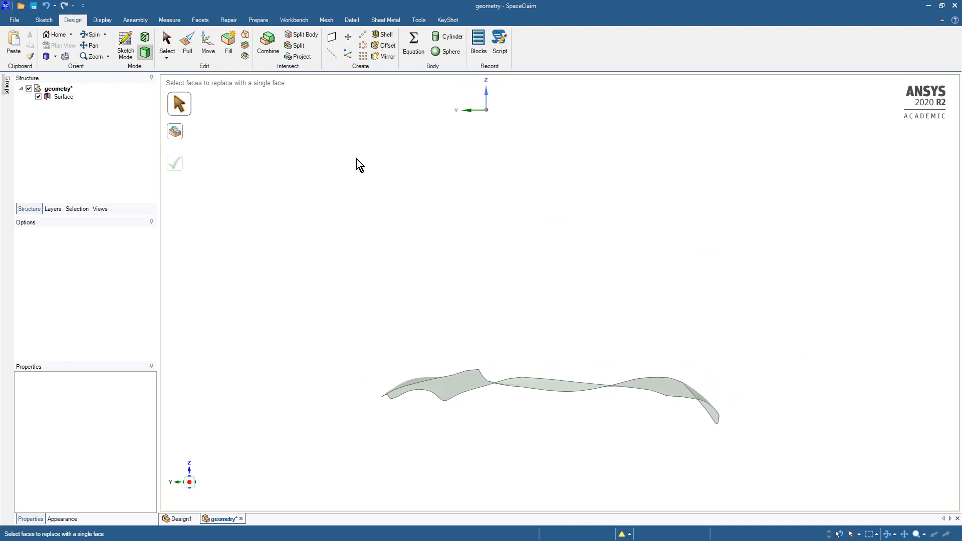
pyautogui.click(186, 45)
pyautogui.click(537, 389)
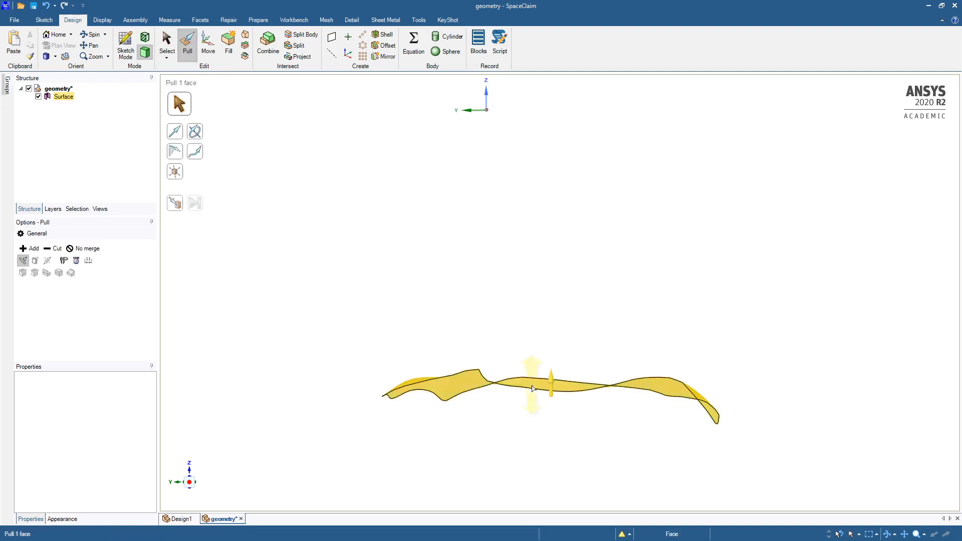
pyautogui.click(537, 388)
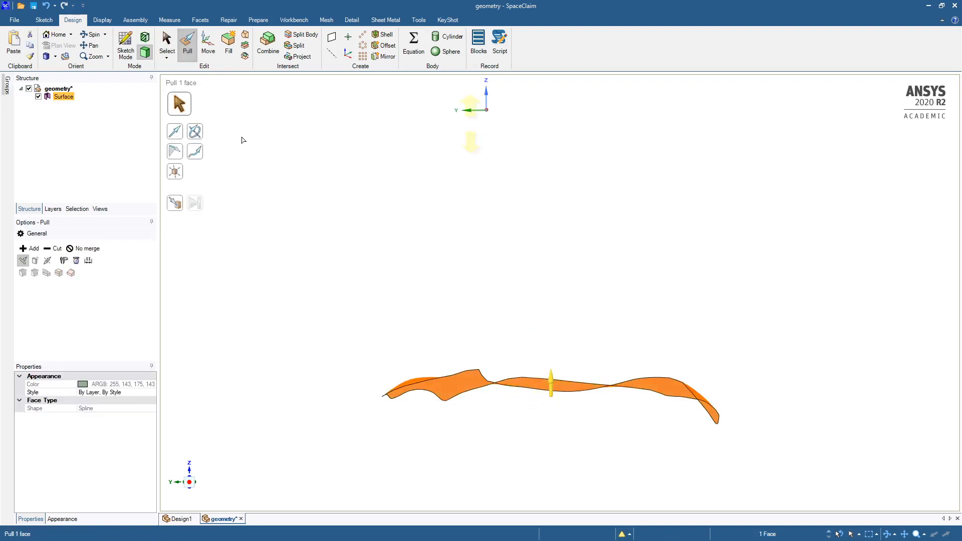
pyautogui.click(176, 135)
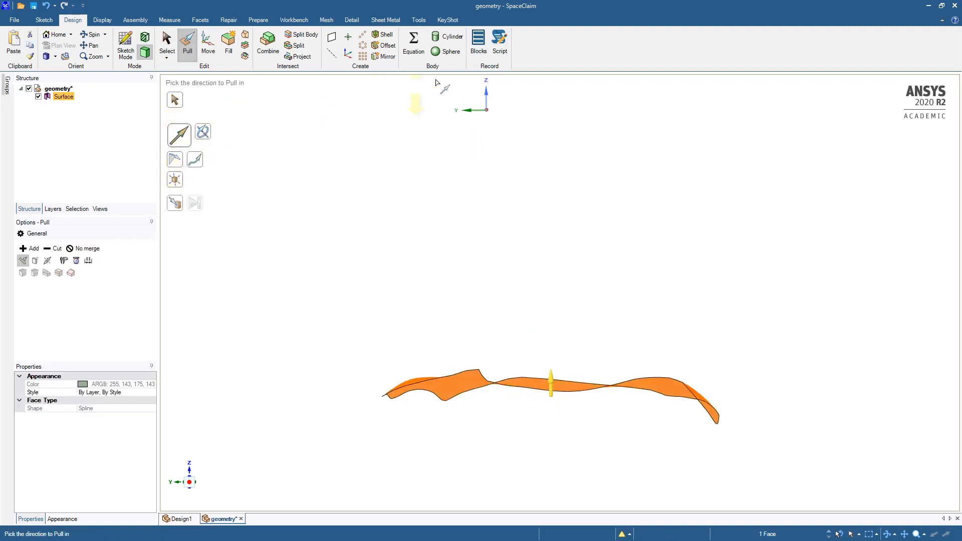
pyautogui.click(490, 94)
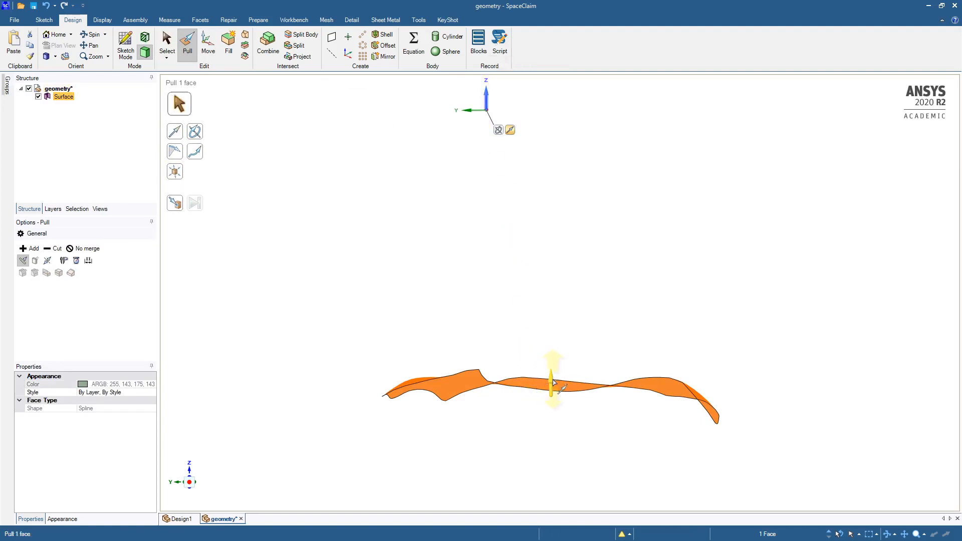
pyautogui.moveTo(553, 383); pyautogui.dragTo(551, 404)
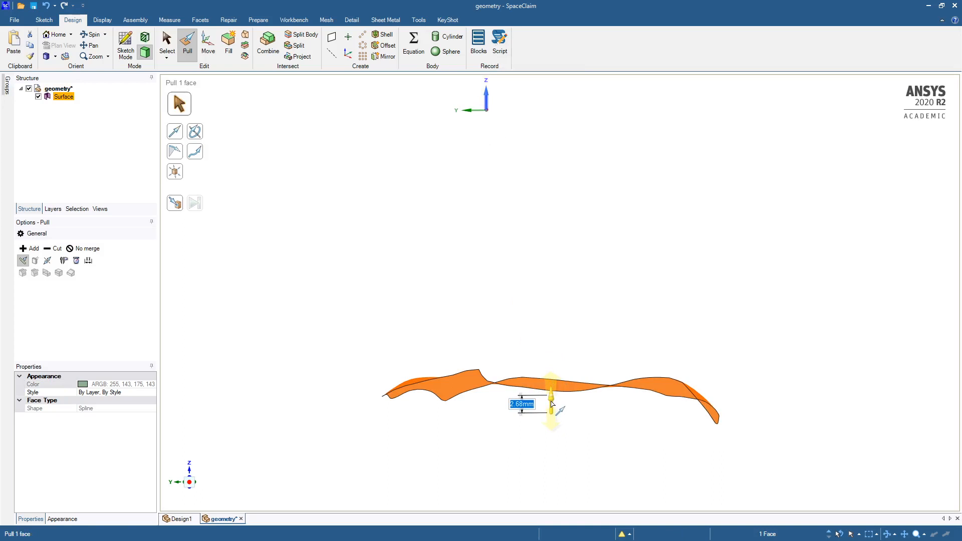
pyautogui.write('1')
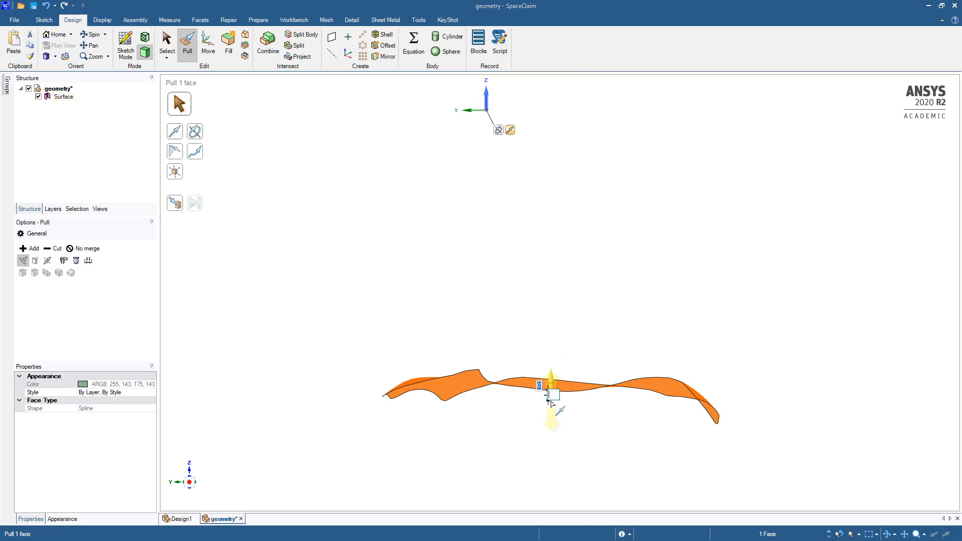
pyautogui.press('Return')
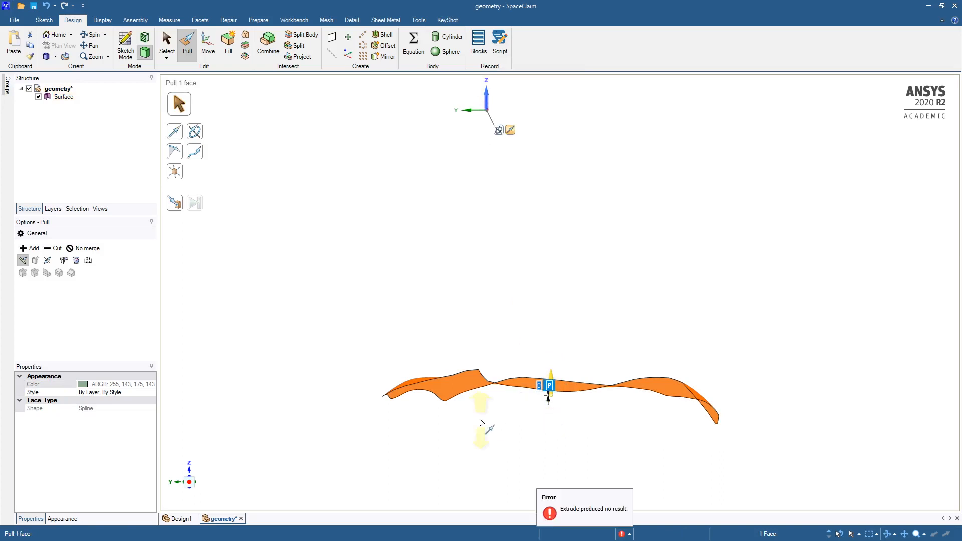
pyautogui.click(455, 449)
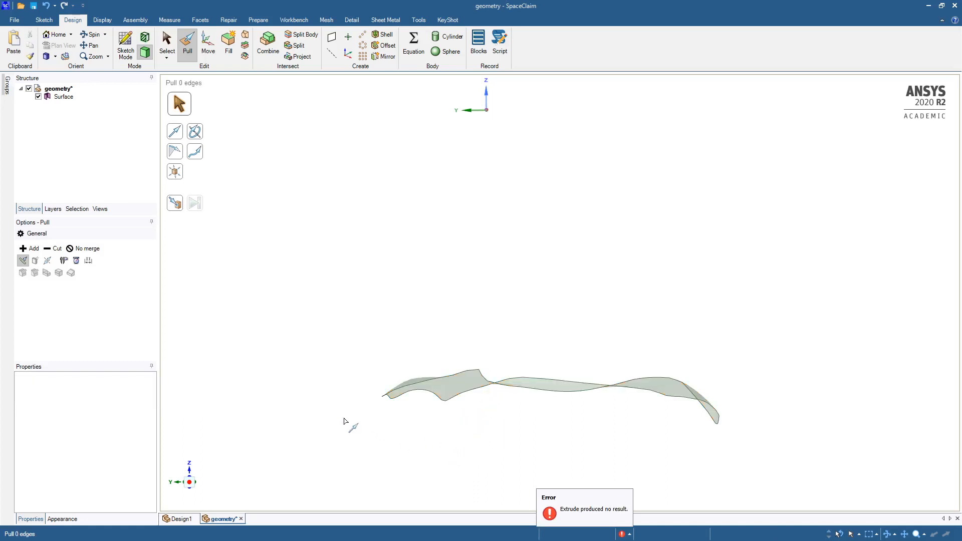
# Step: Create a copy of the merged surface offset vertically along the Z axis, using the Move tool
pyautogui.moveTo(305, 402); pyautogui.dragTo(308, 401, button='middle')
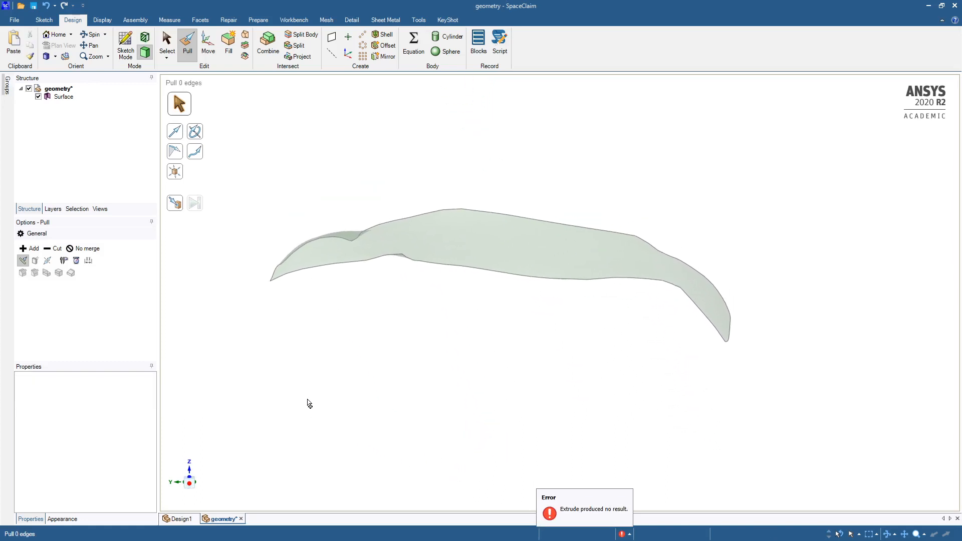
pyautogui.click(208, 44)
pyautogui.click(519, 235)
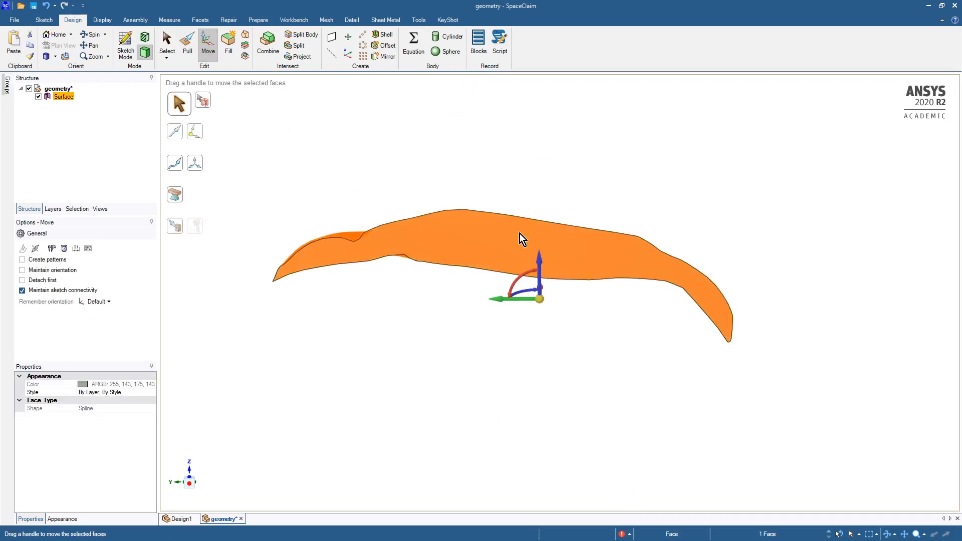
pyautogui.click(542, 268)
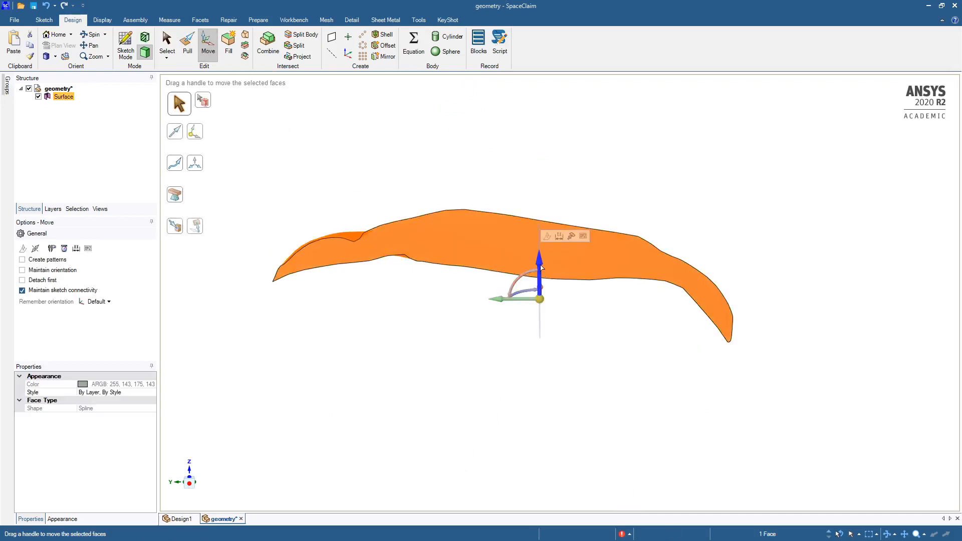
pyautogui.keyDown('ctrl'); pyautogui.moveTo(542, 268); pyautogui.dragTo(541, 279); pyautogui.keyUp('ctrl')
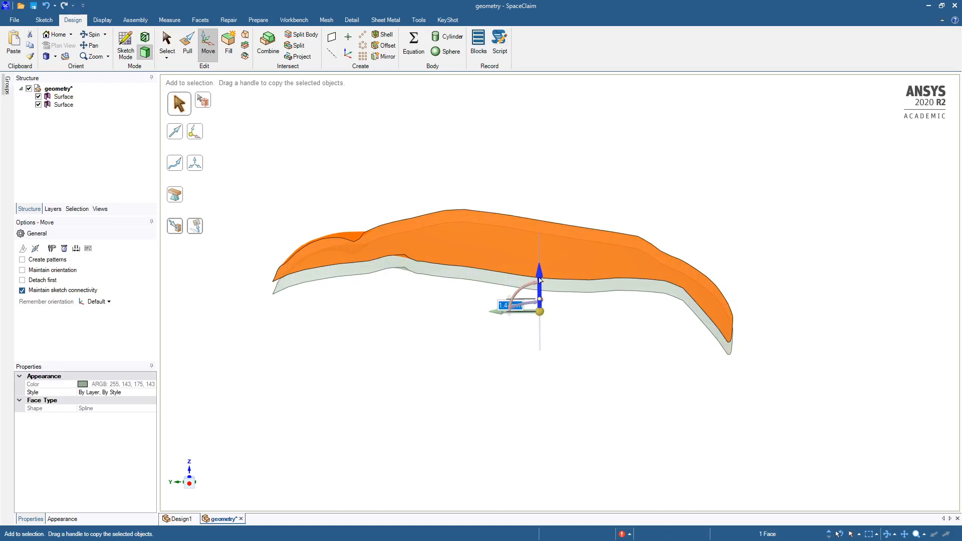
pyautogui.click(482, 342)
# Step: Blend between the complete outer edge loops of the upper and lower surfaces to close them into a solid
pyautogui.moveTo(483, 341); pyautogui.dragTo(458, 336, button='middle')
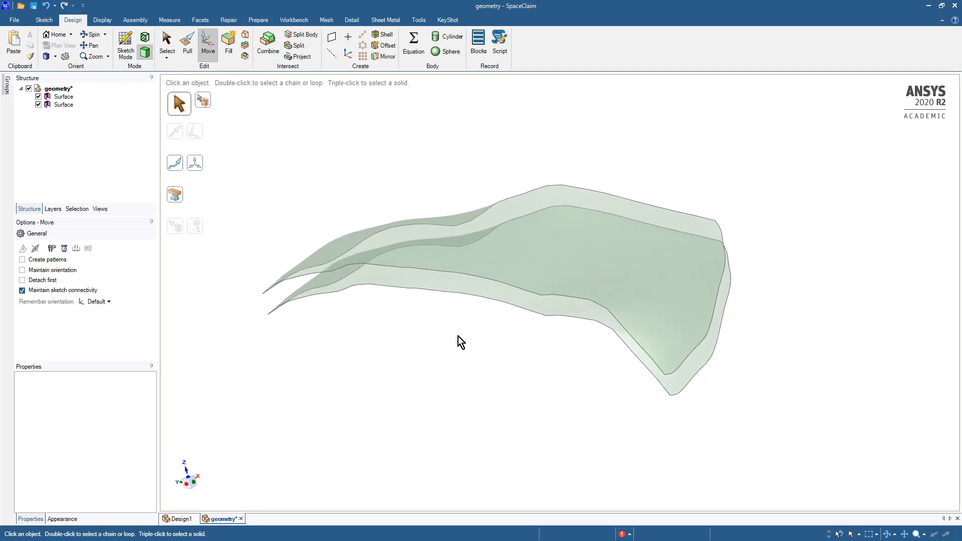
pyautogui.moveTo(251, 234); pyautogui.dragTo(259, 175, button='middle')
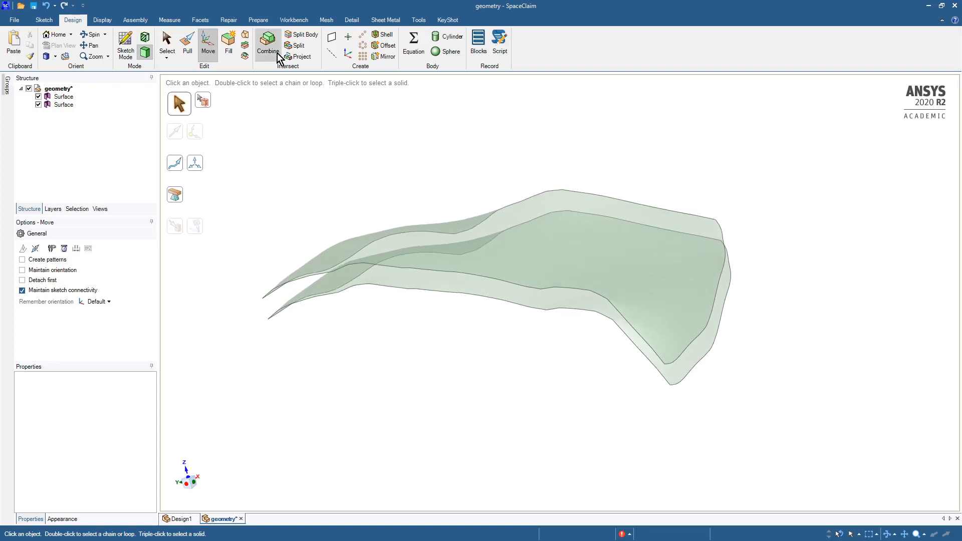
pyautogui.click(246, 35)
pyautogui.moveTo(257, 105); pyautogui.dragTo(308, 272, button='middle')
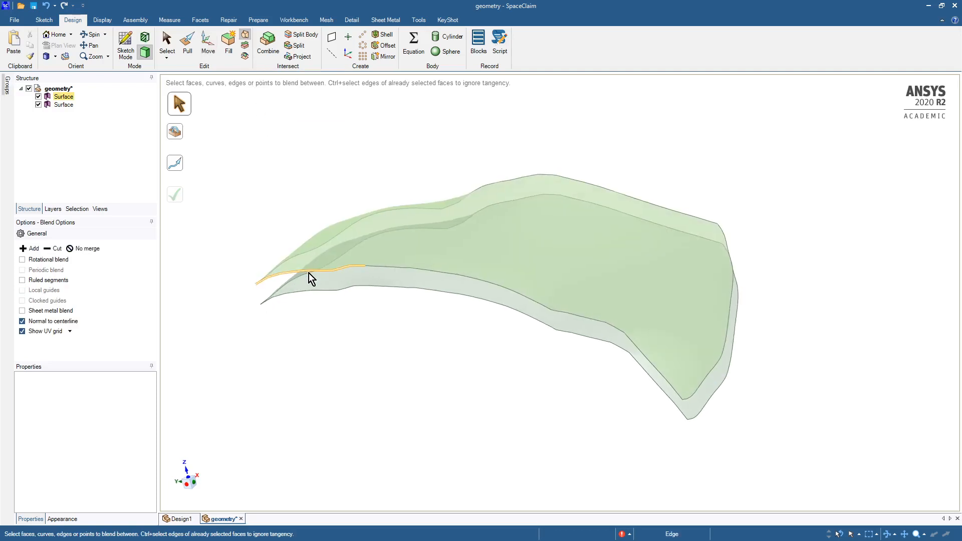
pyautogui.doubleClick(309, 274)
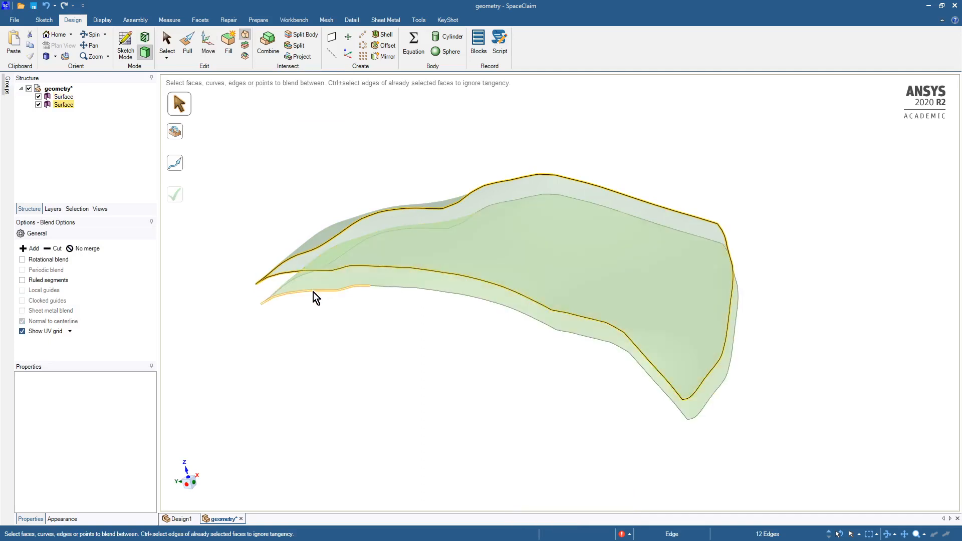
pyautogui.keyDown('ctrl'); pyautogui.doubleClick(394, 288); pyautogui.keyUp('ctrl')
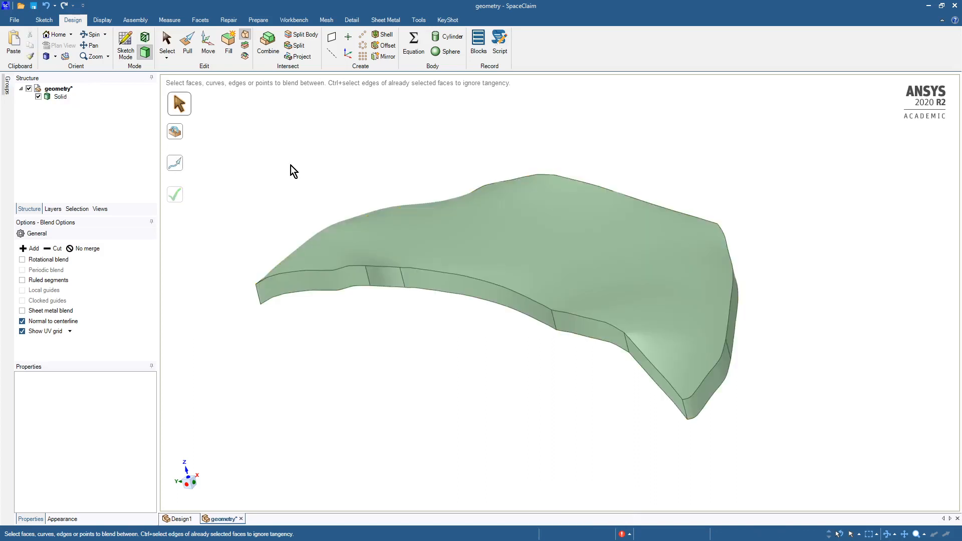
pyautogui.moveTo(291, 165); pyautogui.dragTo(290, 165, button='middle')
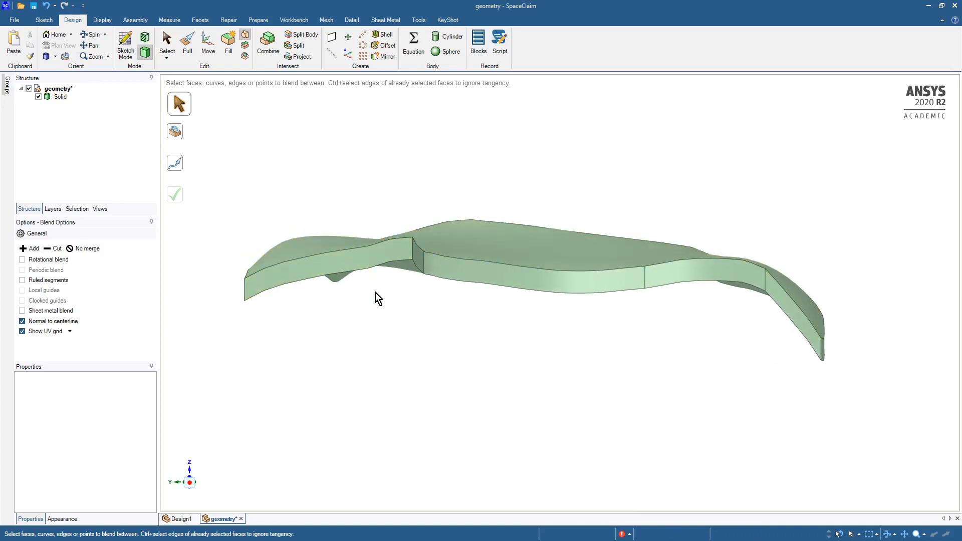
pyautogui.moveTo(375, 292); pyautogui.dragTo(385, 326, button='middle')
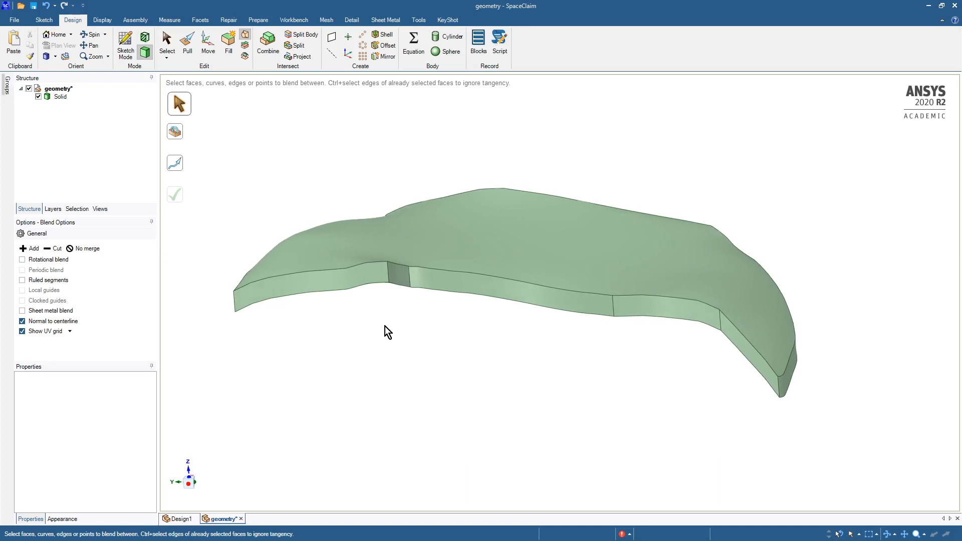
pyautogui.moveTo(385, 326); pyautogui.dragTo(441, 384, button='middle')
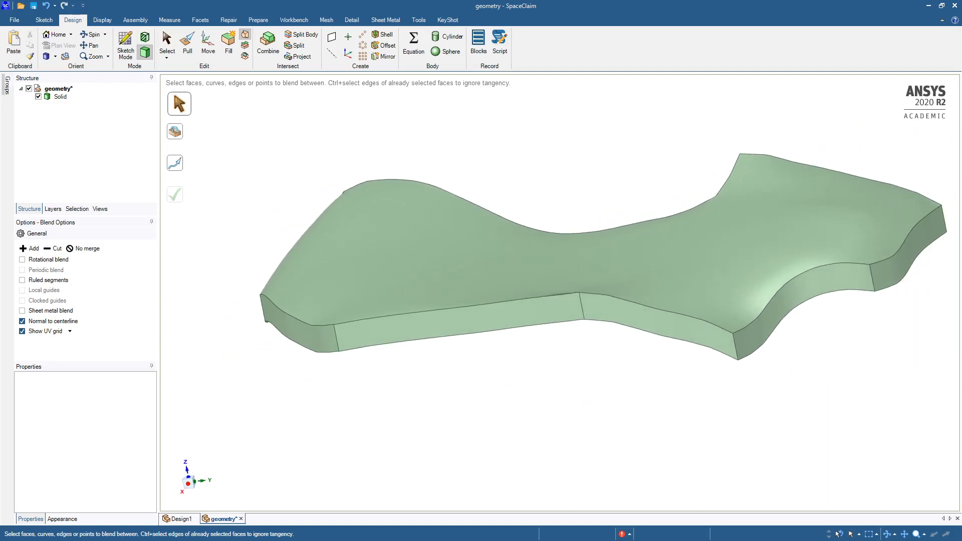